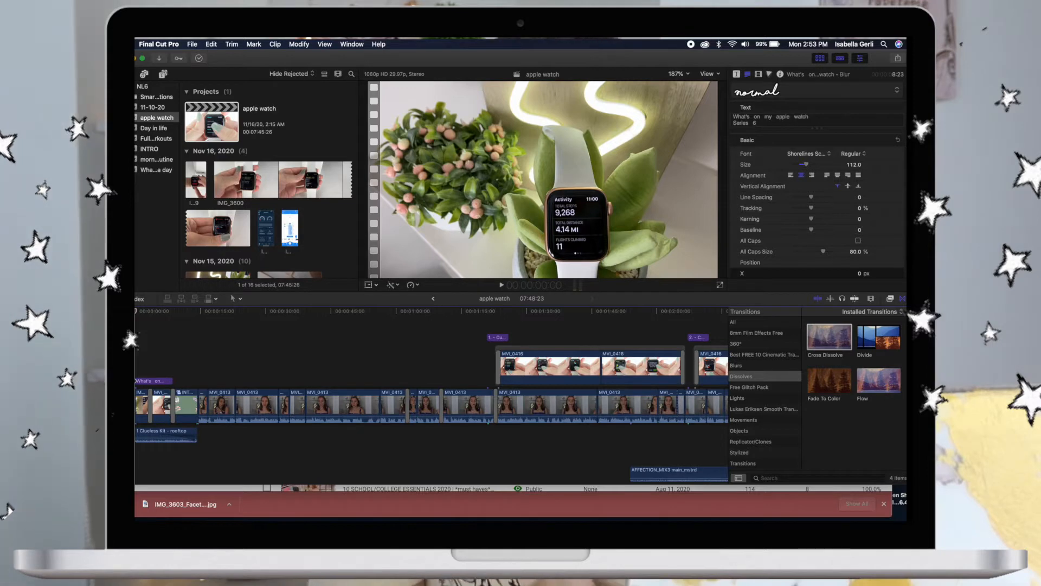
Create a new event named "how i edit my videos" in the NL6 library, without a new project
left_click(153, 171)
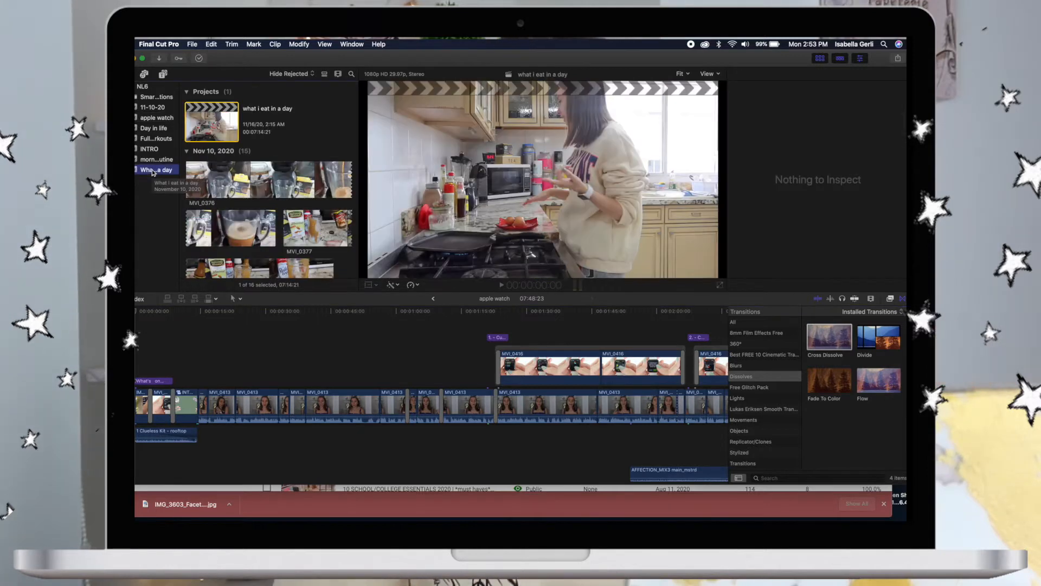
left_click(193, 44)
mouse_move(211, 61)
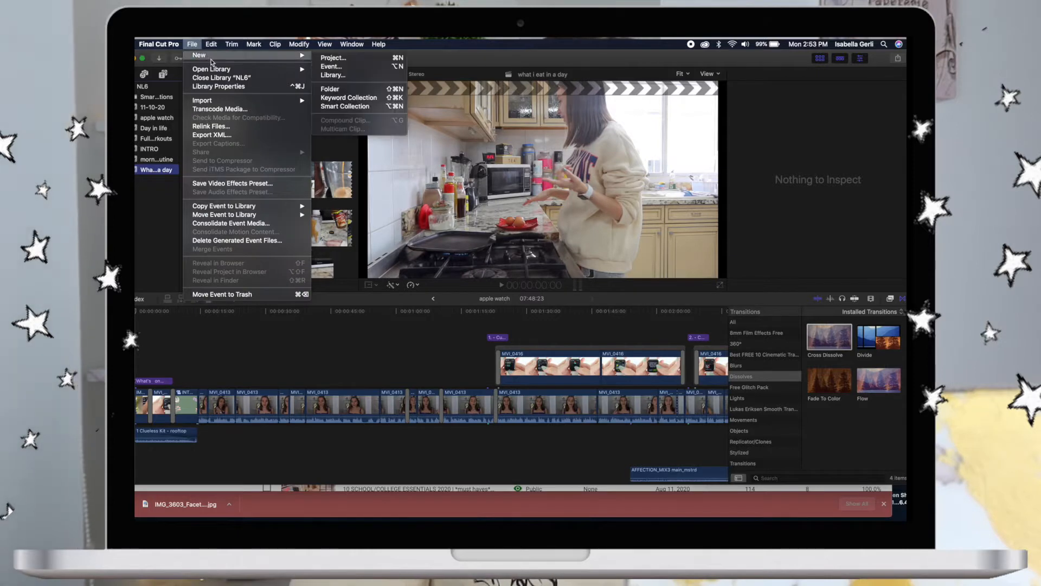
left_click(341, 67)
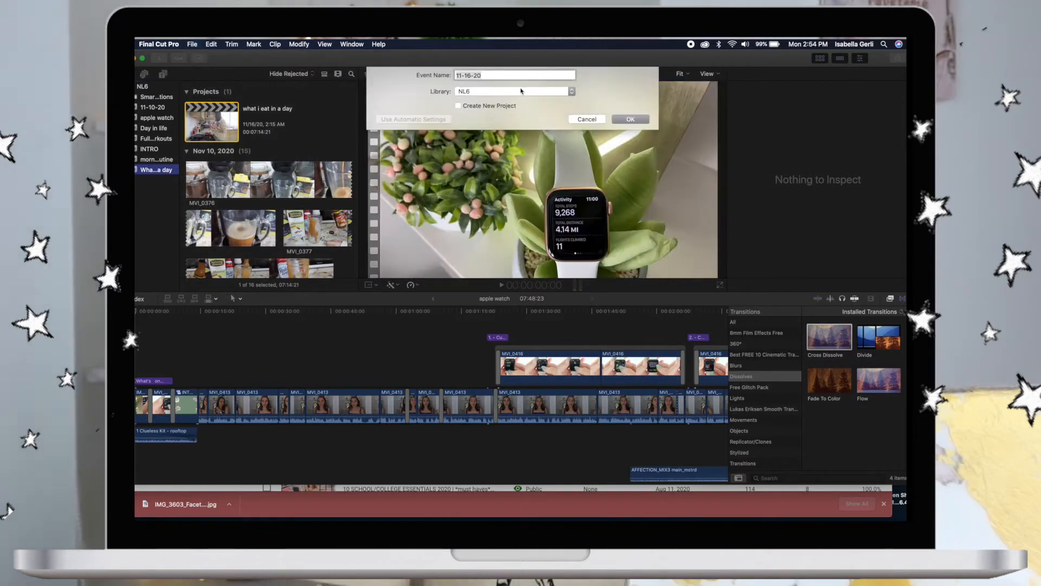
type("how i ed")
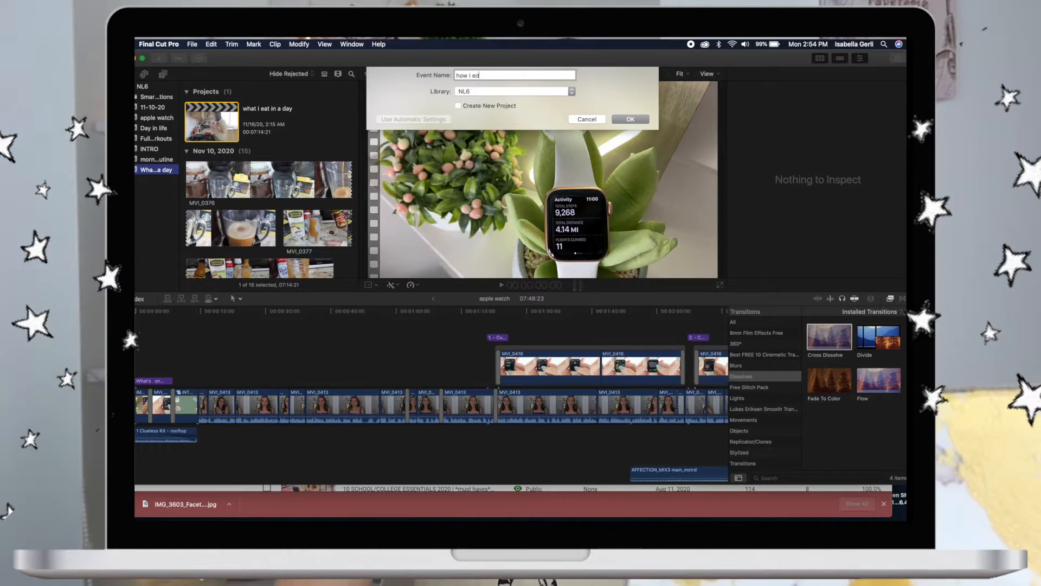
type("it my videos")
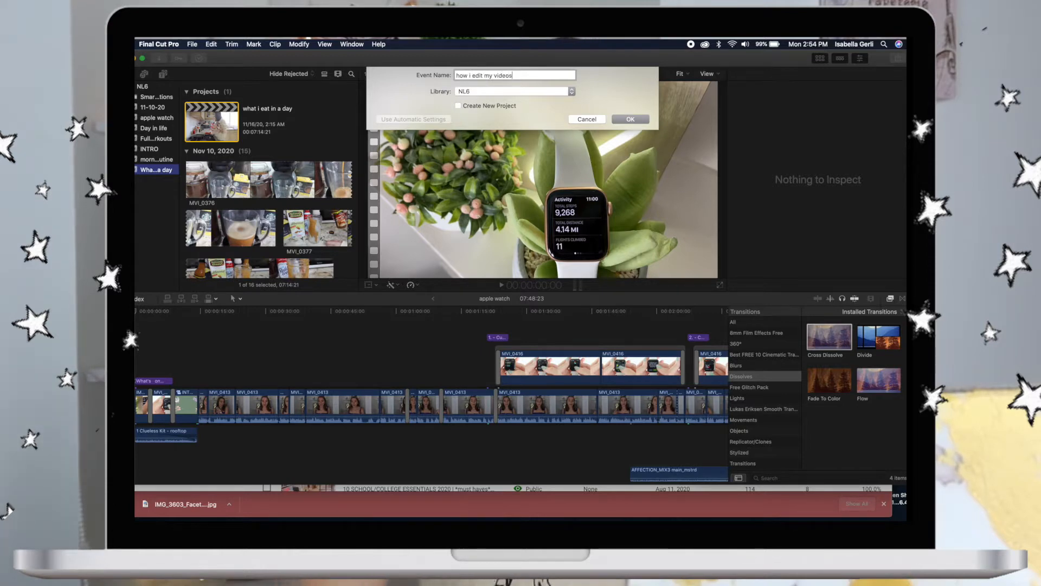
key("Return")
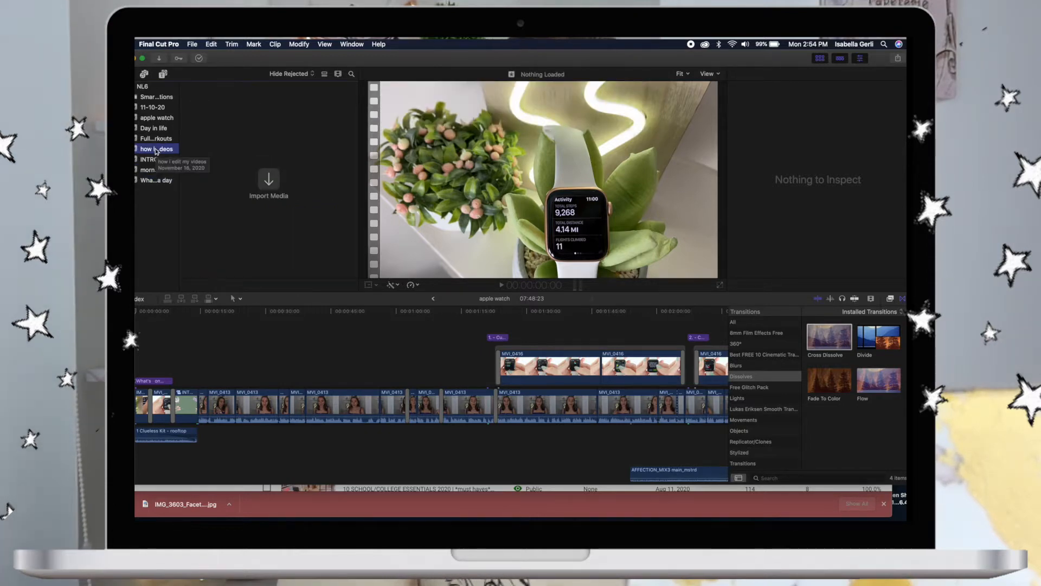
Create a project named "how i edit" in the new event with 1080p HD, 1920x1080, 29.97p settings
right_click(156, 151)
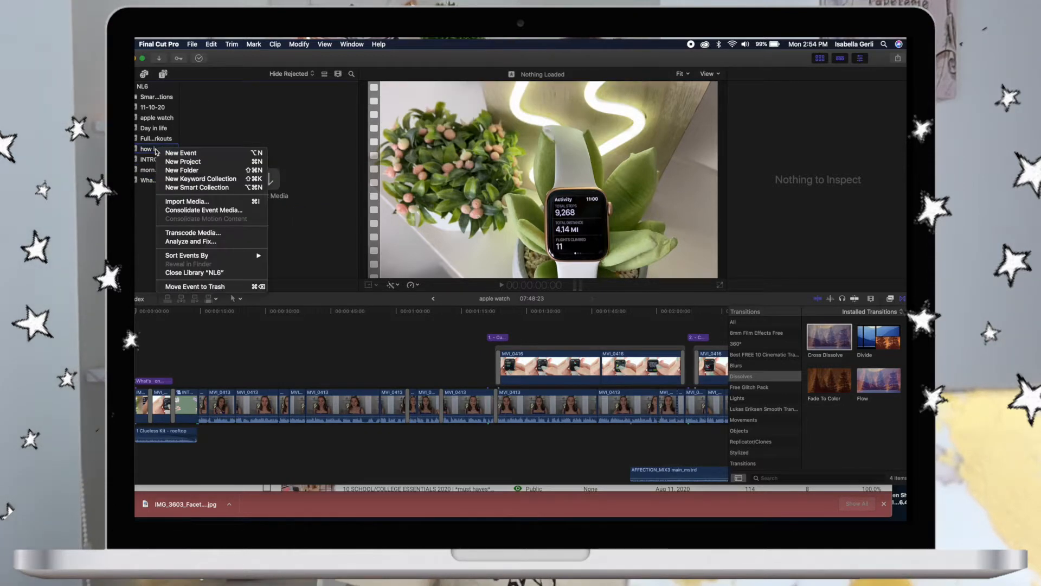
left_click(183, 162)
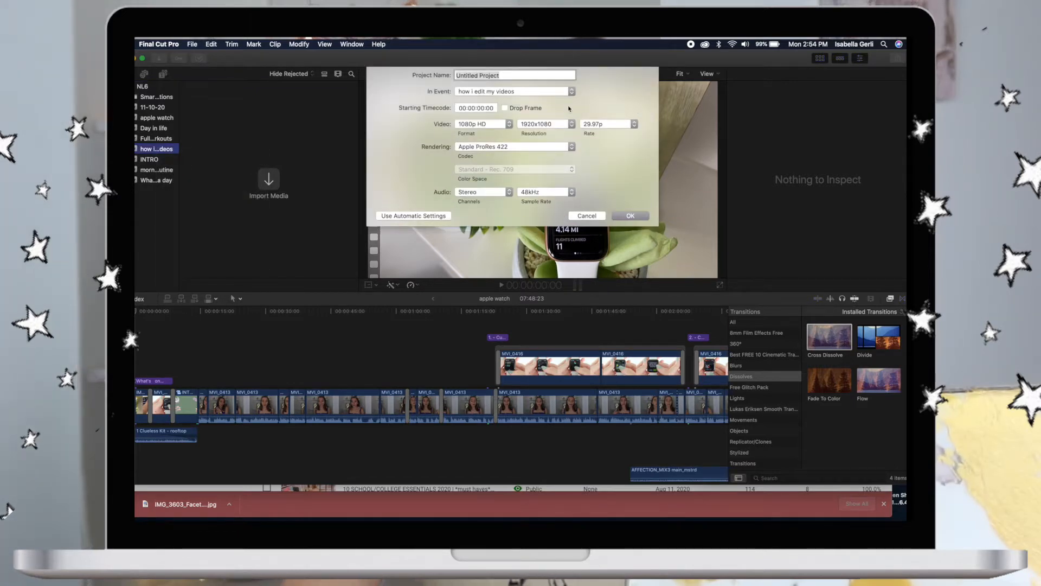
type("how i edit")
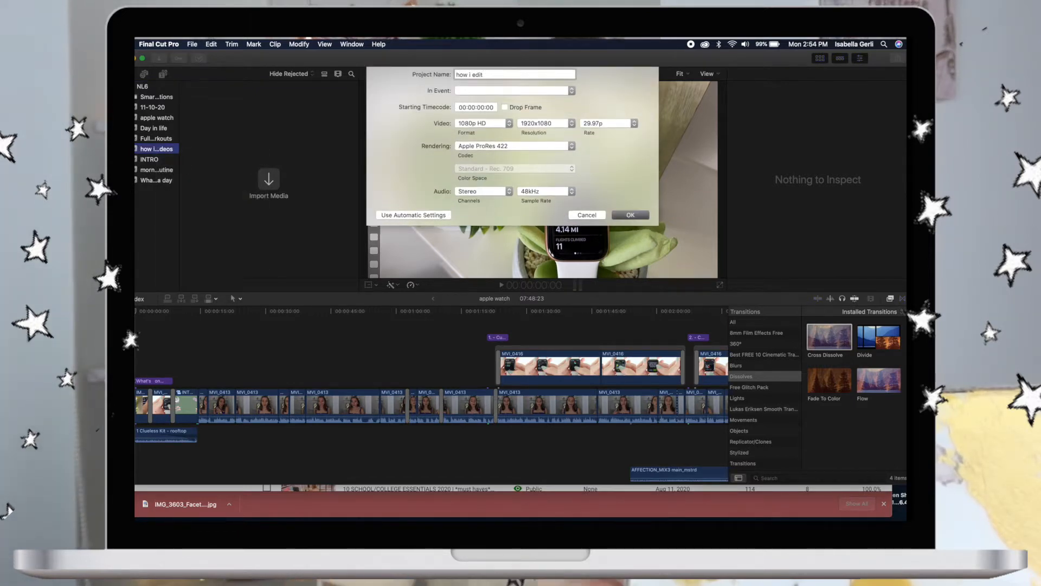
key("Return")
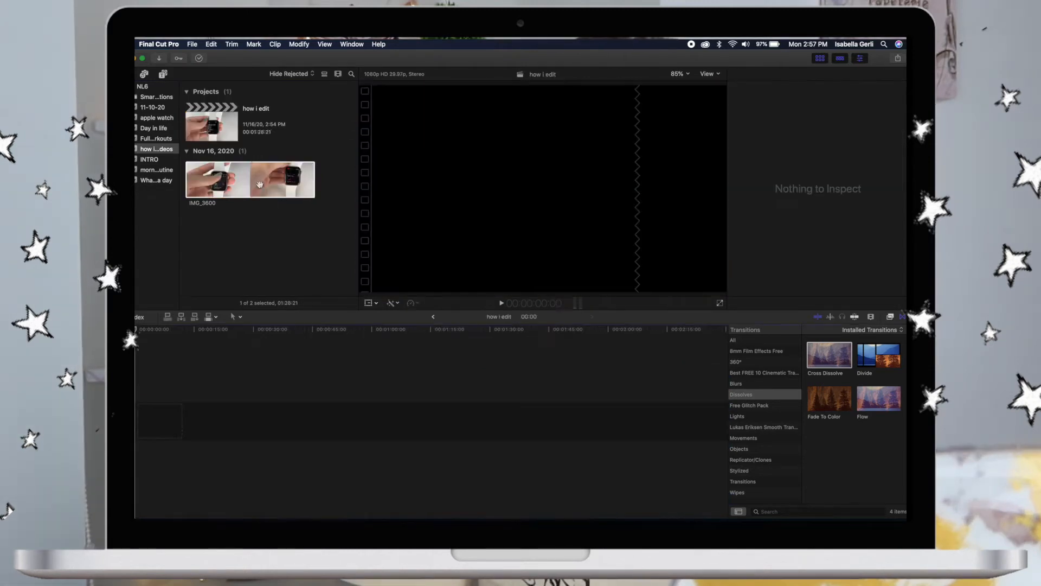
Place the IMG_3600 clip at the start of the timeline, detach its audio and delete the audio
left_click_drag(260, 183, 193, 423)
right_click(249, 421)
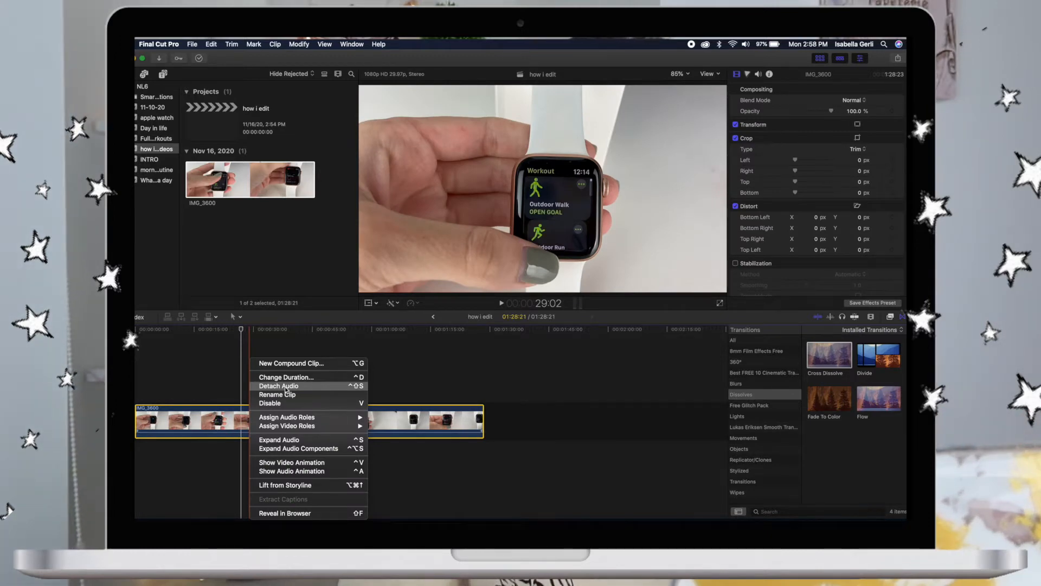
left_click(281, 386)
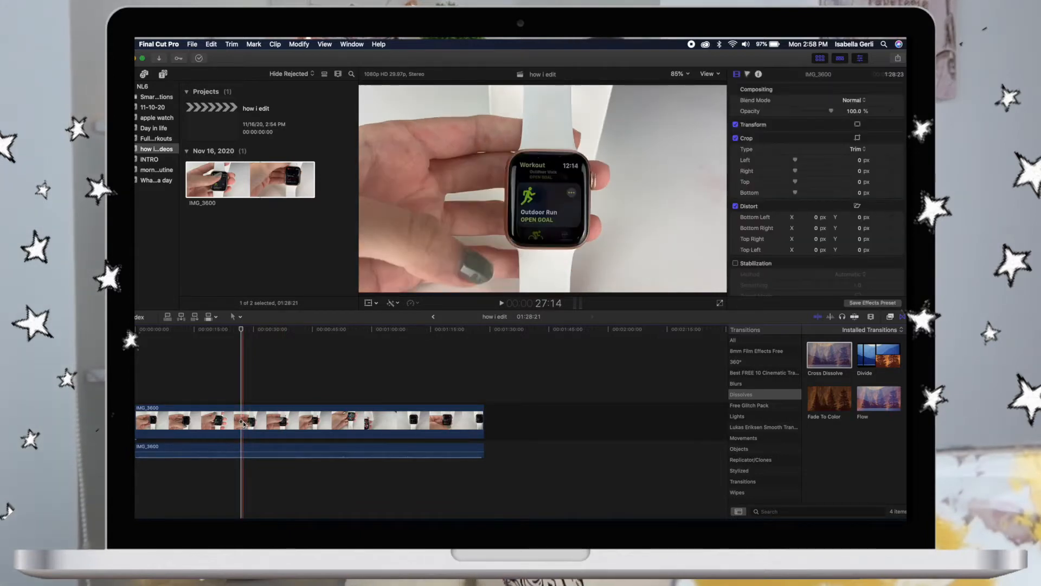
left_click(238, 450)
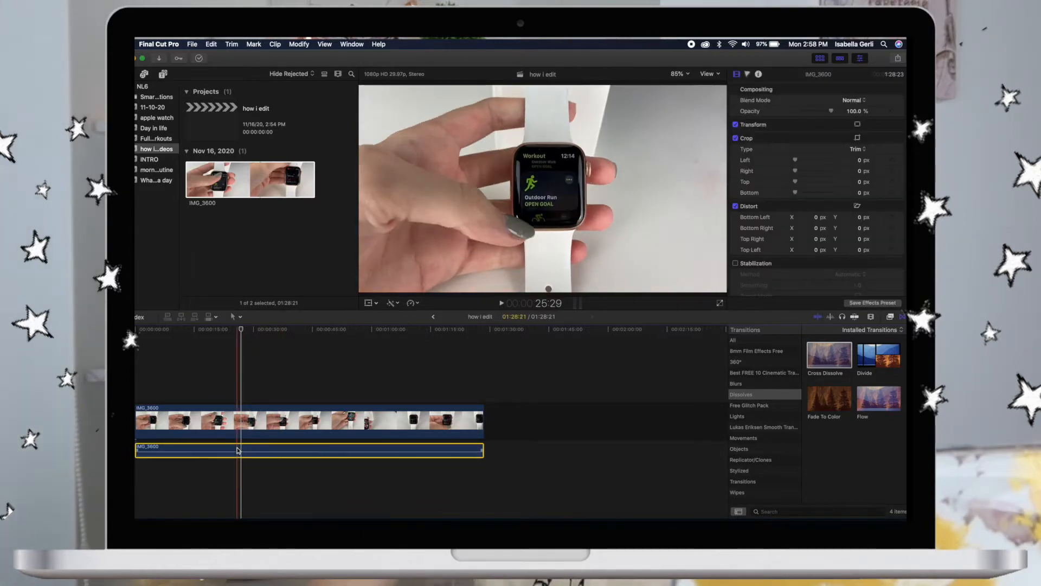
key("Delete")
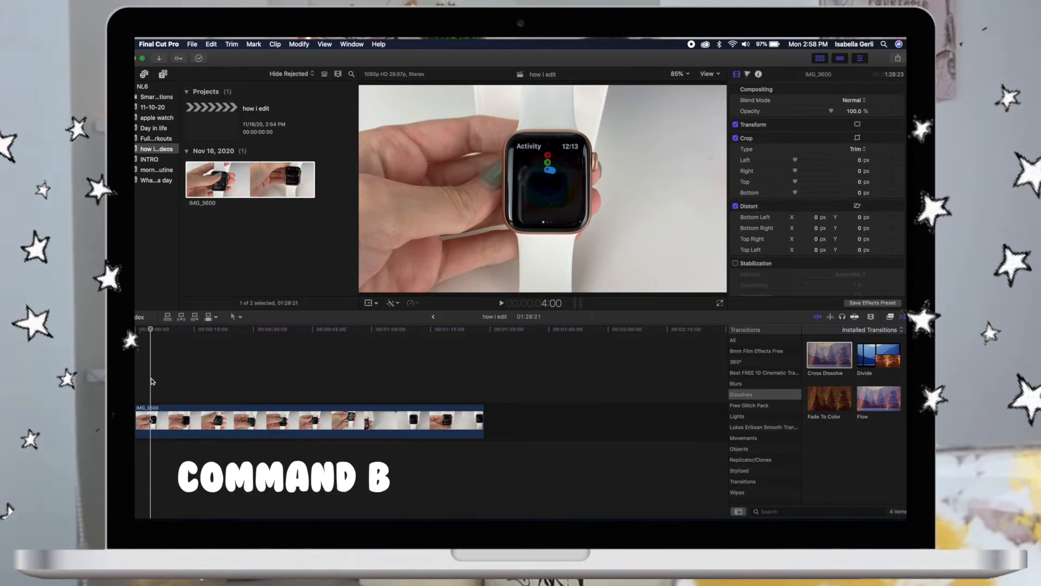
Split the IMG_3600 clip at 4:00 and delete the section before the cut
key("super+b")
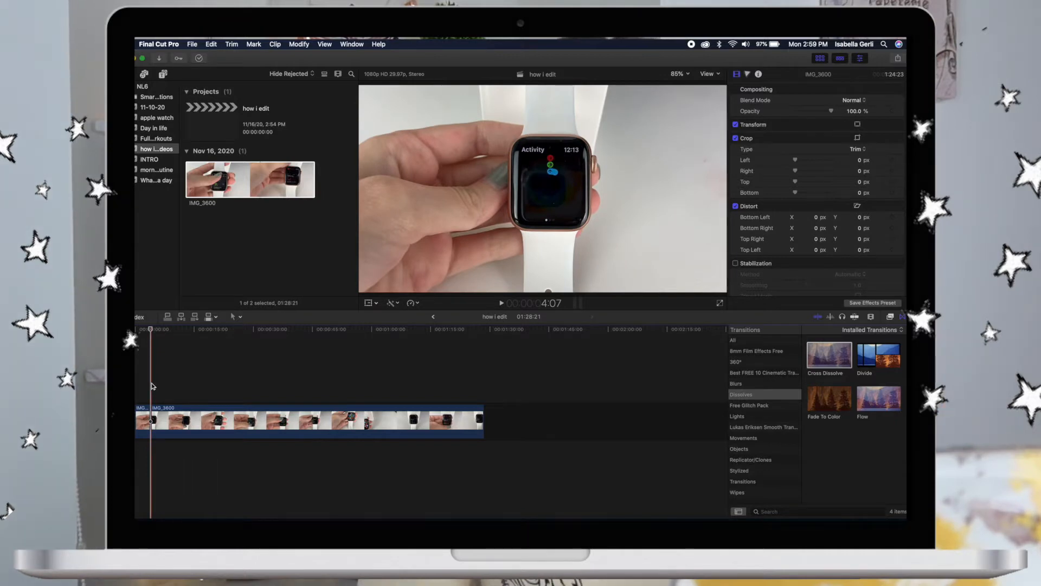
left_click(234, 316)
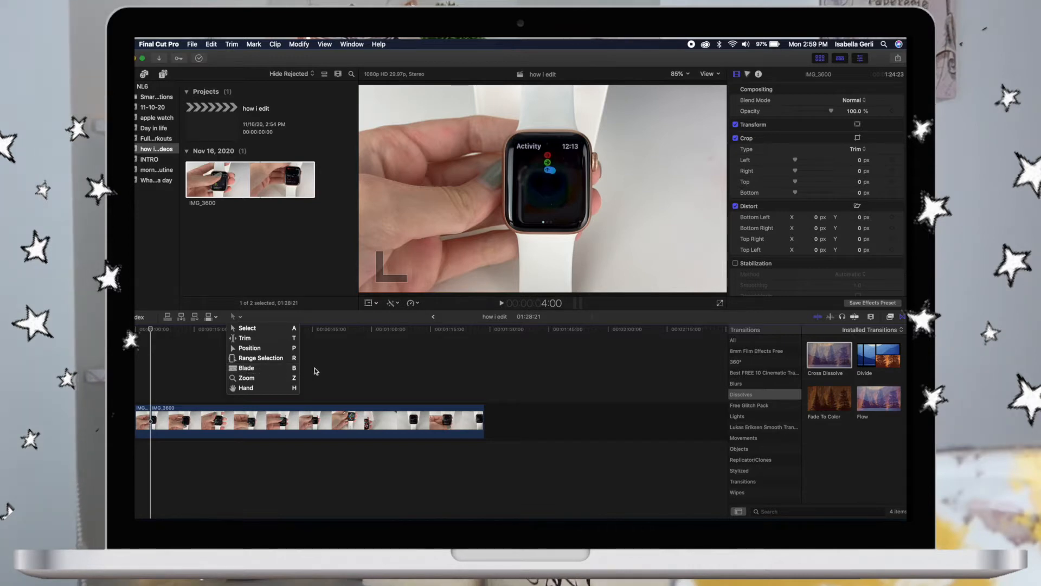
left_click(151, 382)
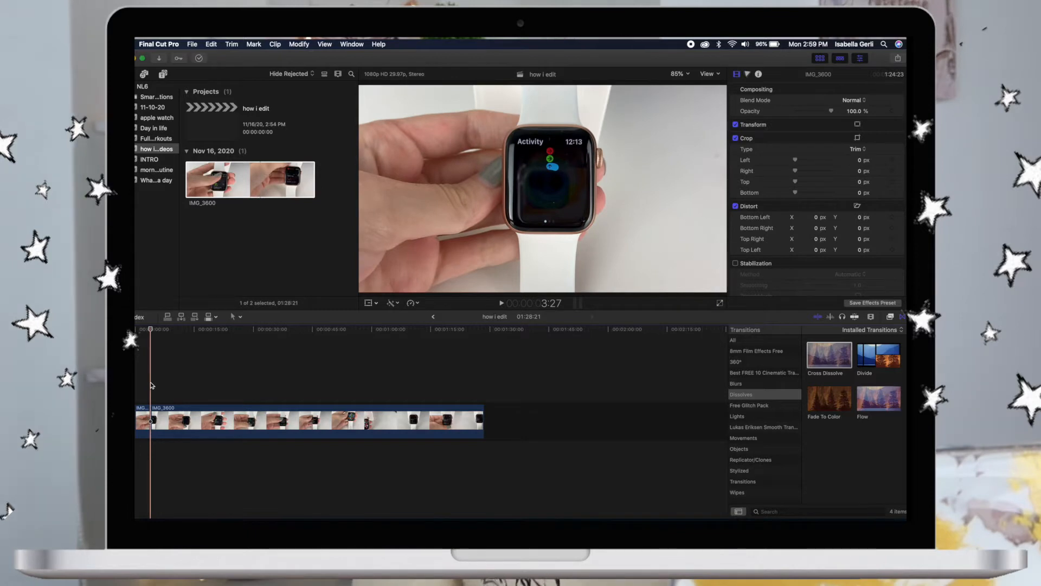
left_click(139, 412)
key("Delete")
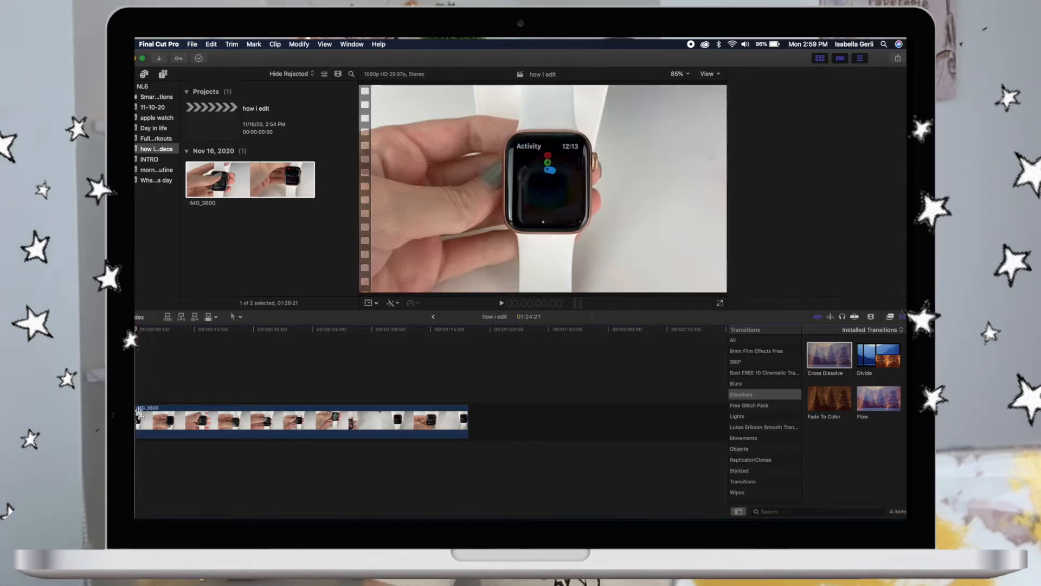
Preview the trimmed clip, split it at 11:28 and return the playhead to the timeline's start
key("space")
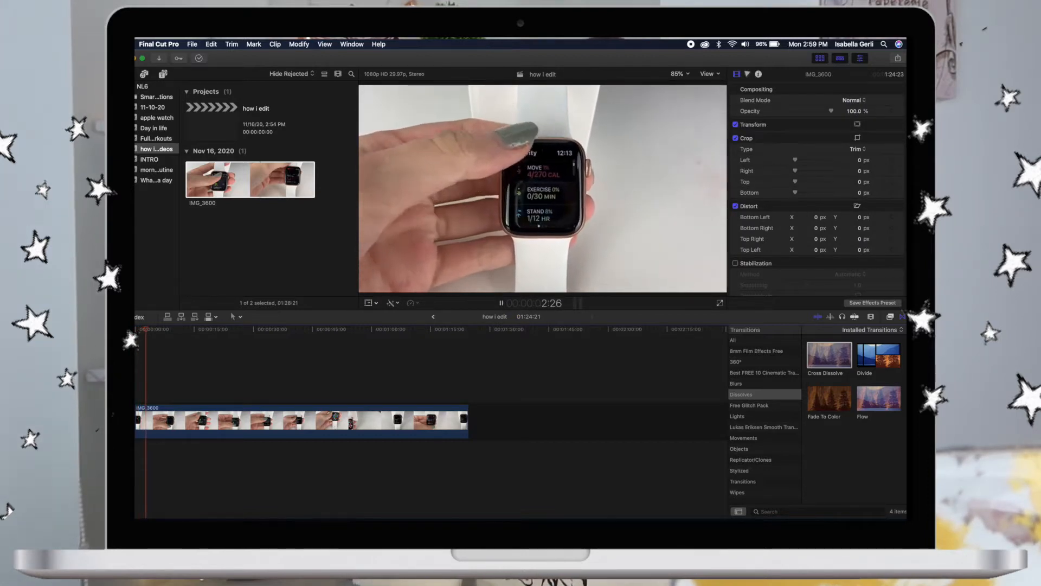
key("space")
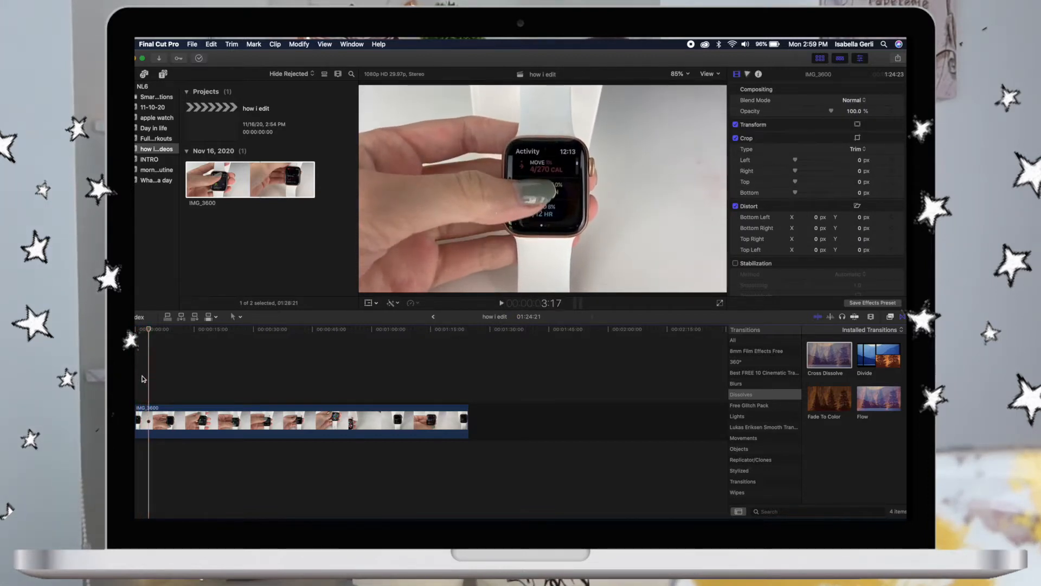
left_click(183, 387)
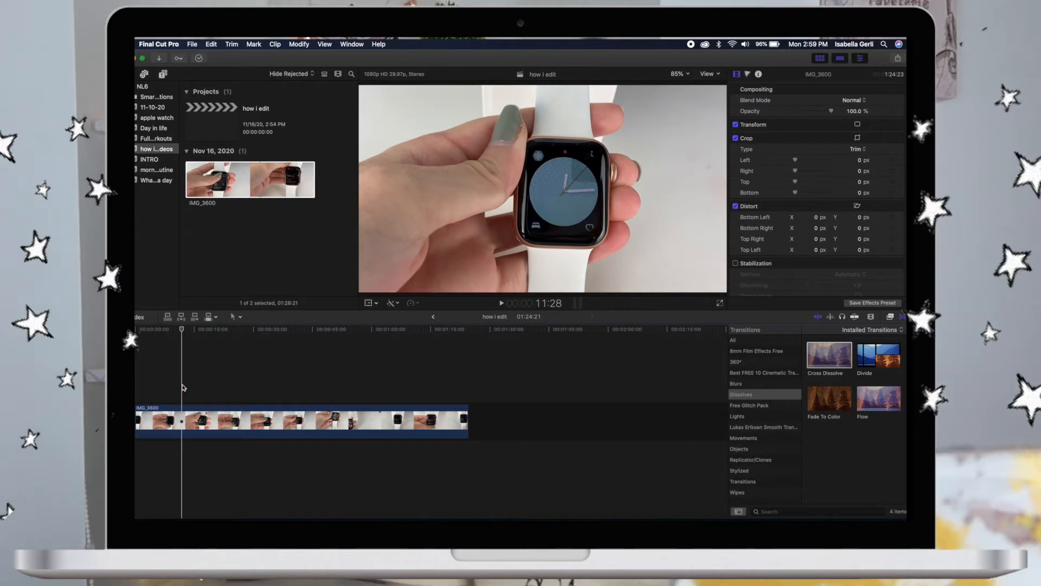
key("super+b")
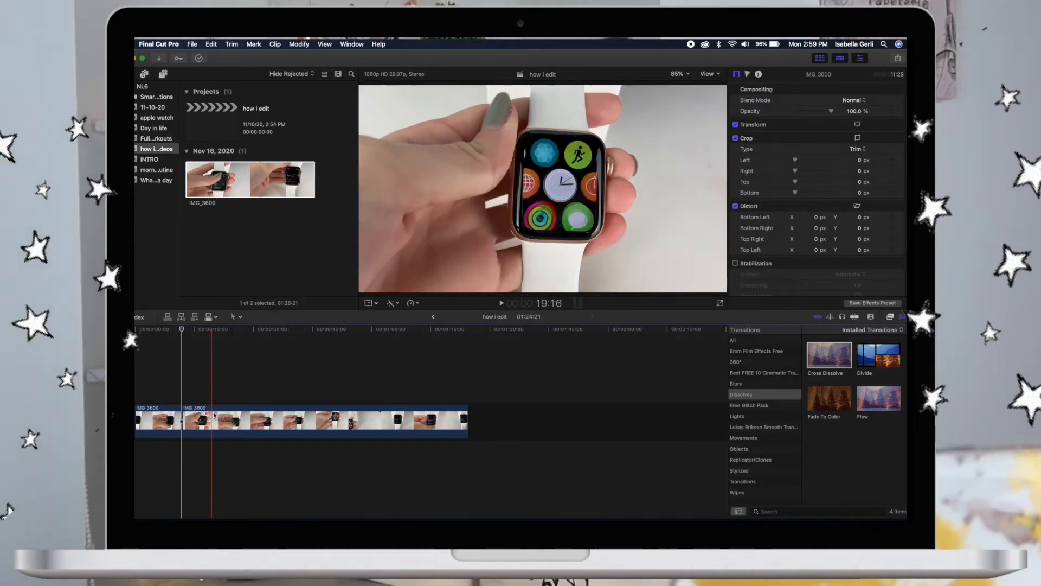
left_click_drag(214, 416, 214, 415)
left_click(136, 382)
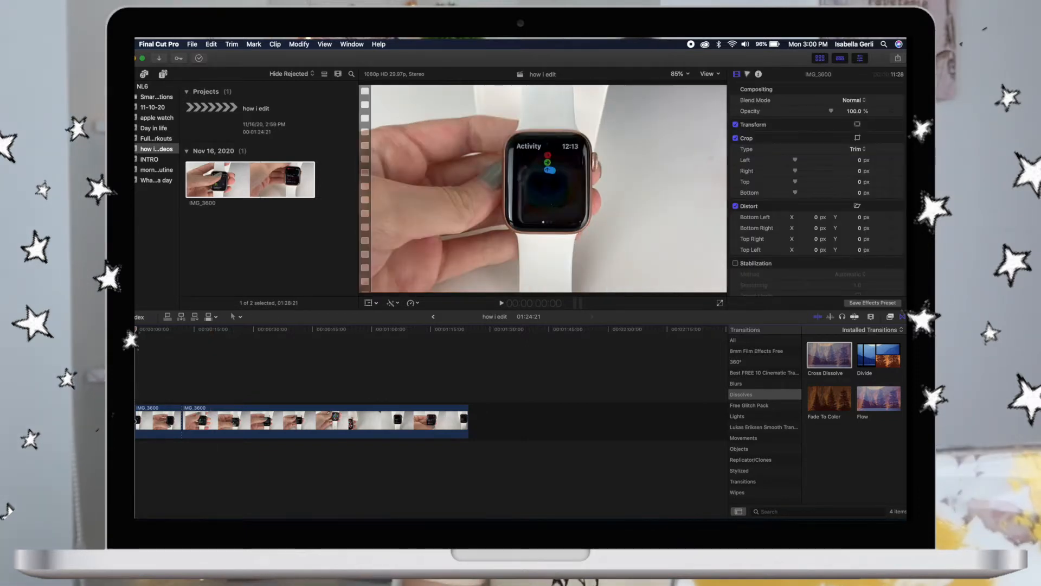
Search the installed titles for "custom"
left_click(163, 75)
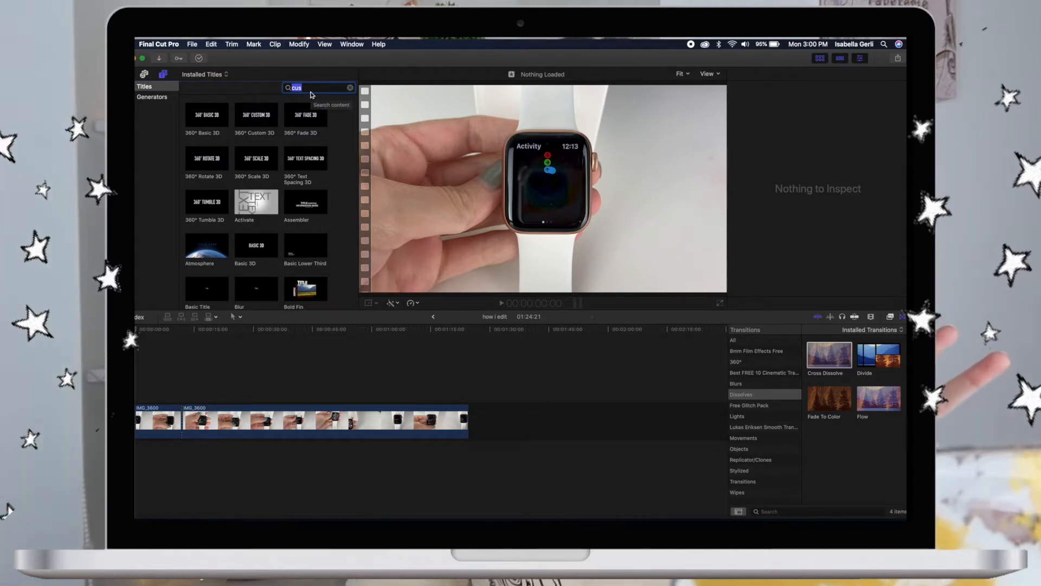
type("c")
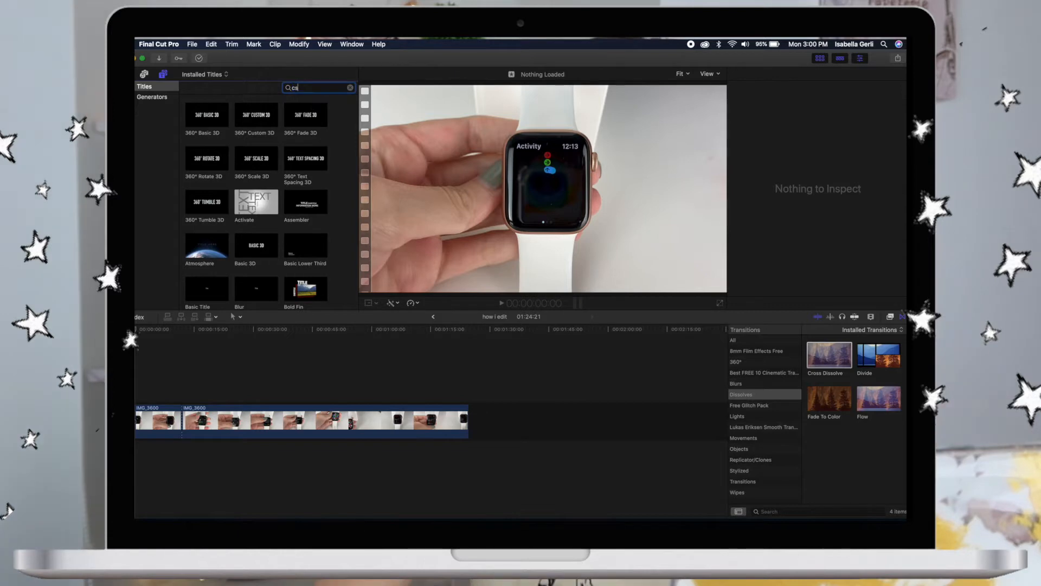
type("ustom")
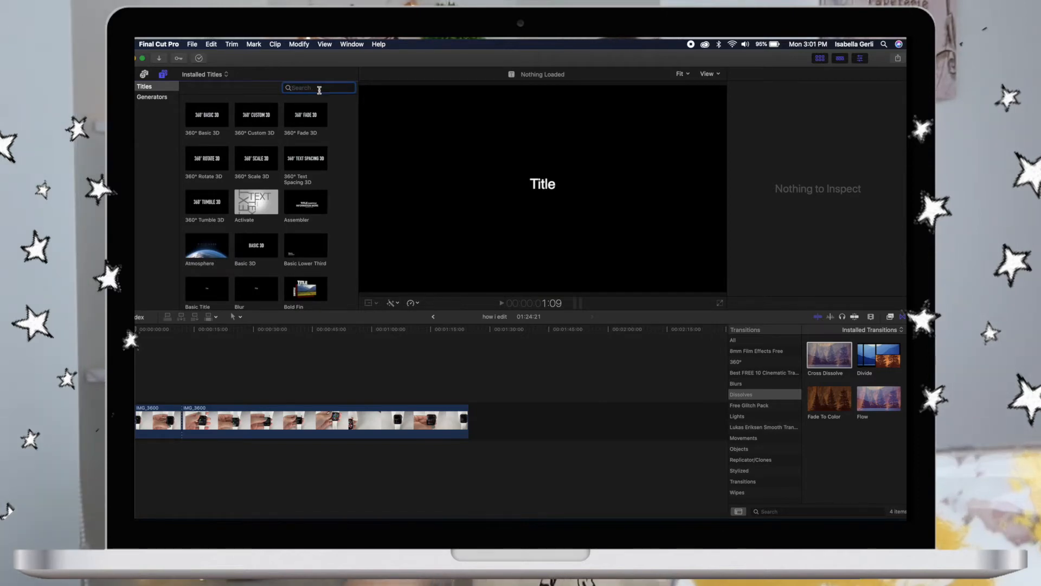
Find the Blur title, place it above the first clip and extend it to about that clip's end
type("lur")
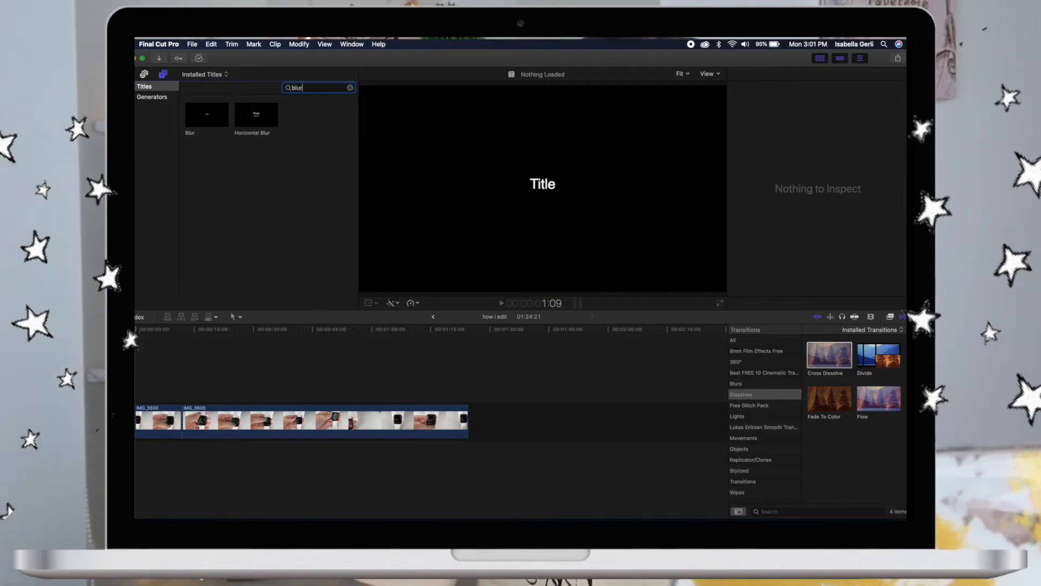
left_click_drag(200, 112, 146, 398)
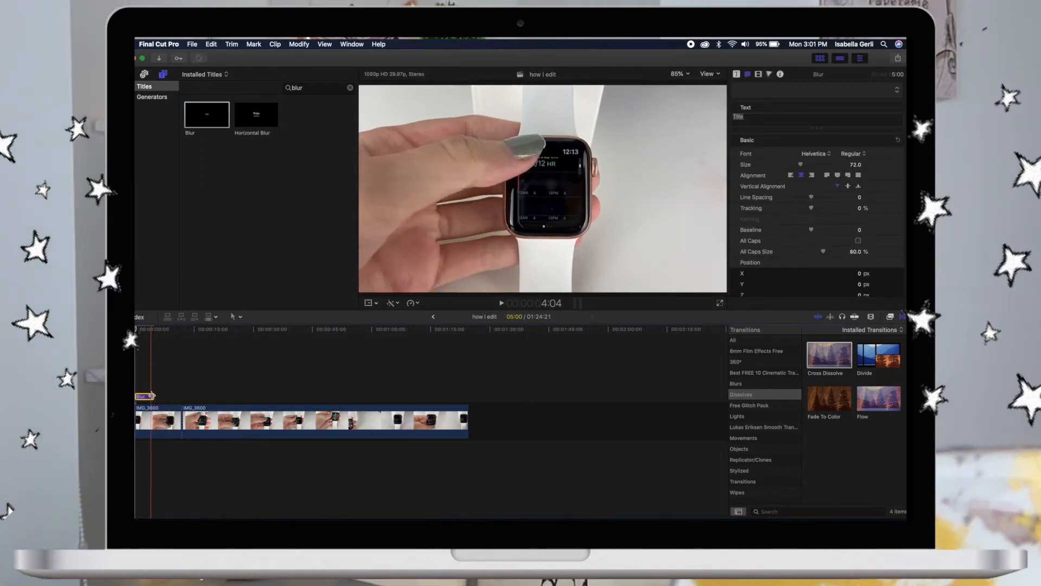
left_click_drag(153, 396, 181, 397)
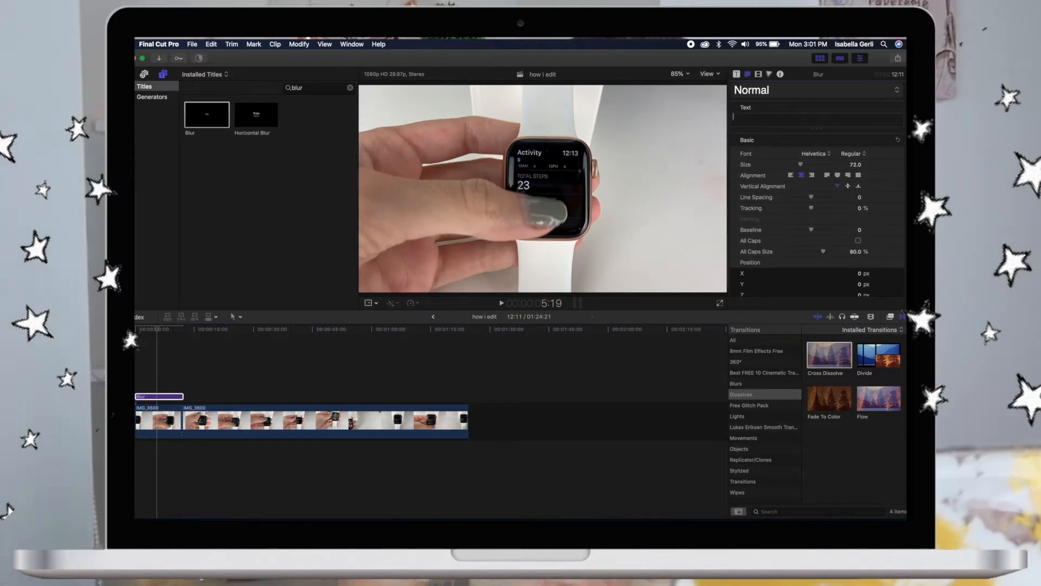
Replace the Blur title's text with "apple watch series 6"
type("a")
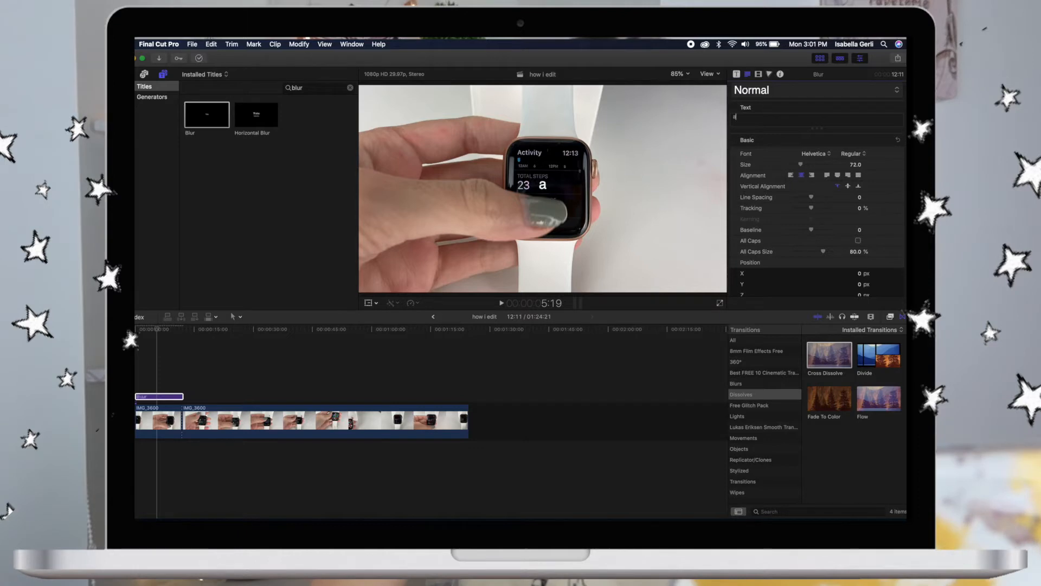
type("pple wa")
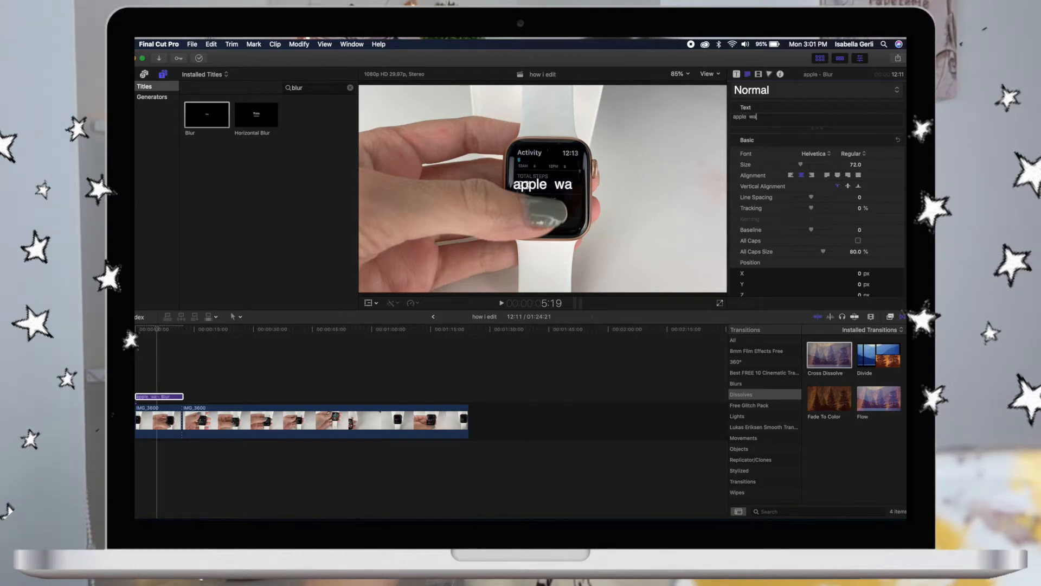
type("tch series 6")
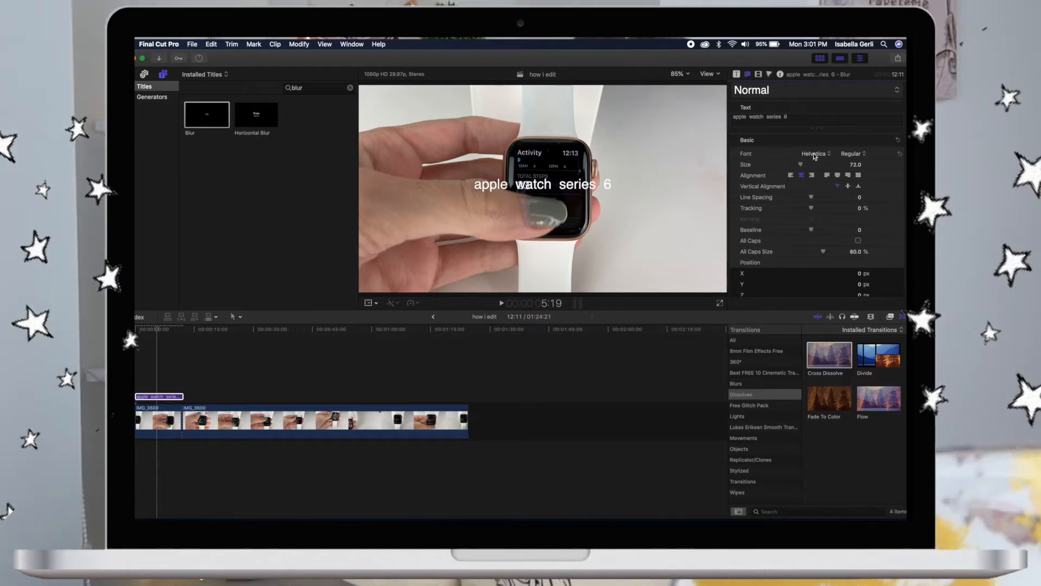
Set the title in the Shorelines script font at size 149, centre it over the watch and return to the title's start
left_click(813, 154)
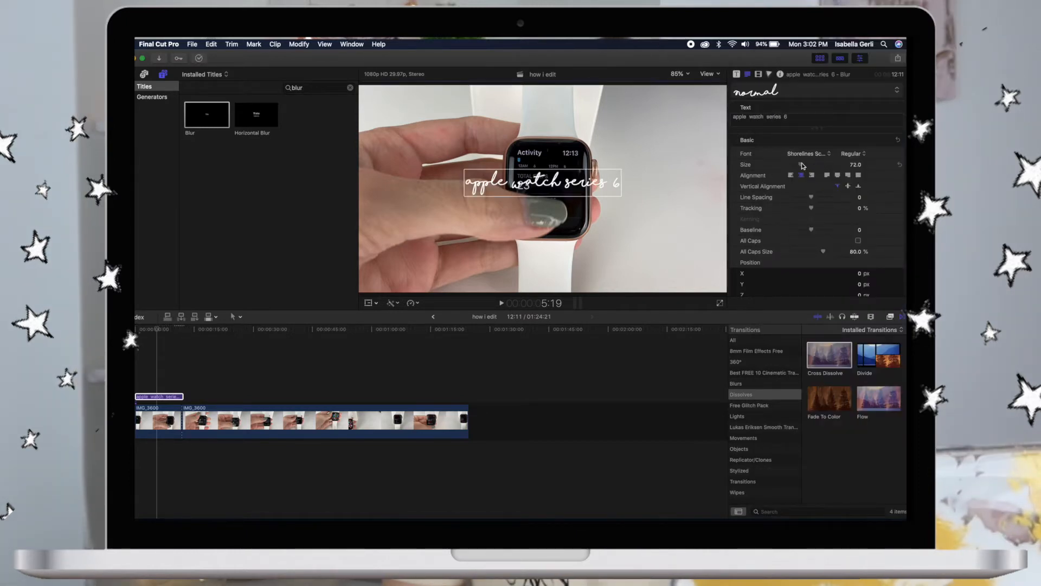
left_click_drag(801, 165, 814, 165)
left_click_drag(672, 174, 674, 187)
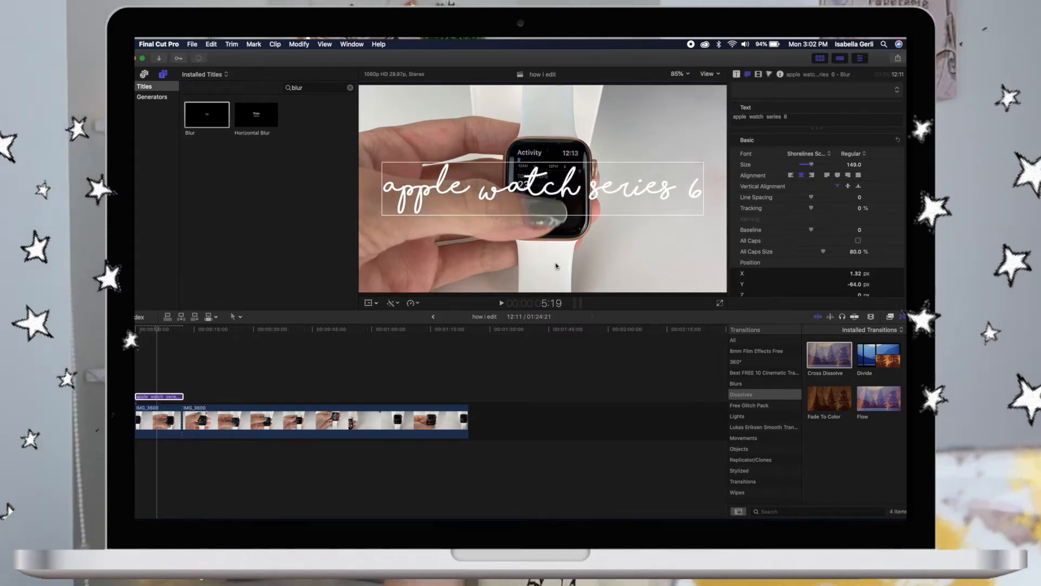
left_click(136, 396)
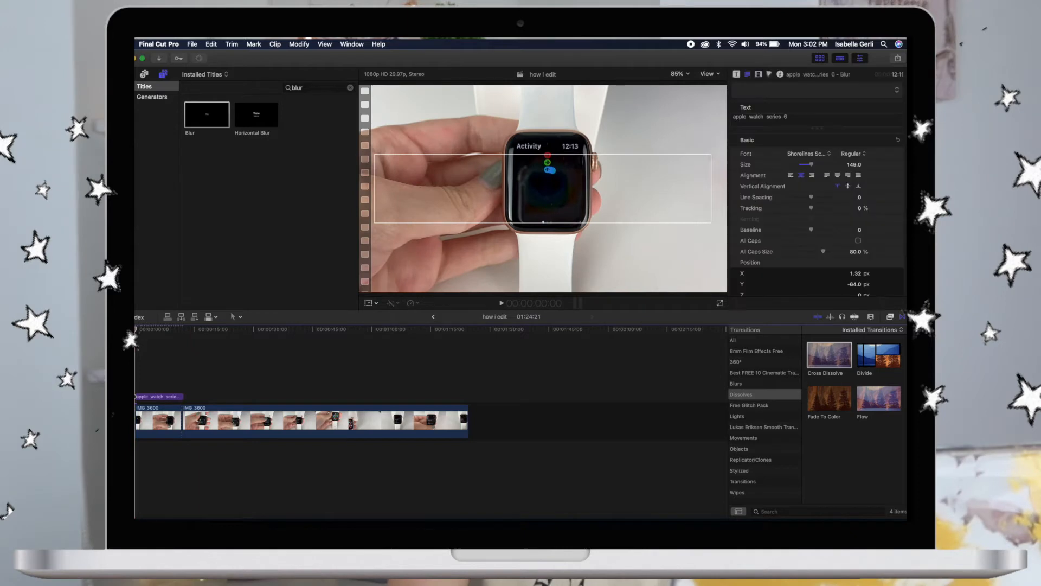
Apply the Bad TV effect to the "apple watch series 6" title
key("space")
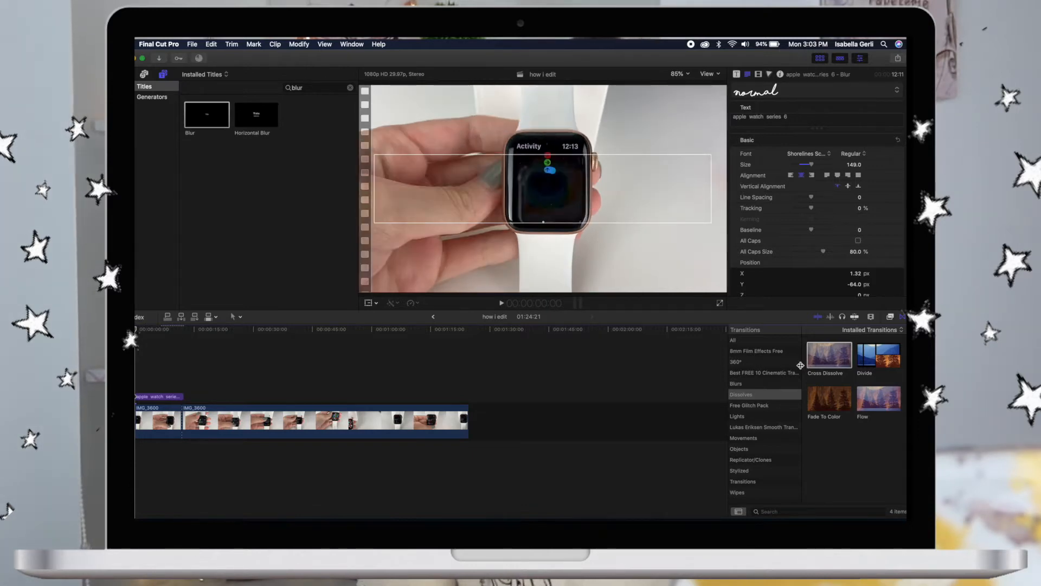
left_click(890, 316)
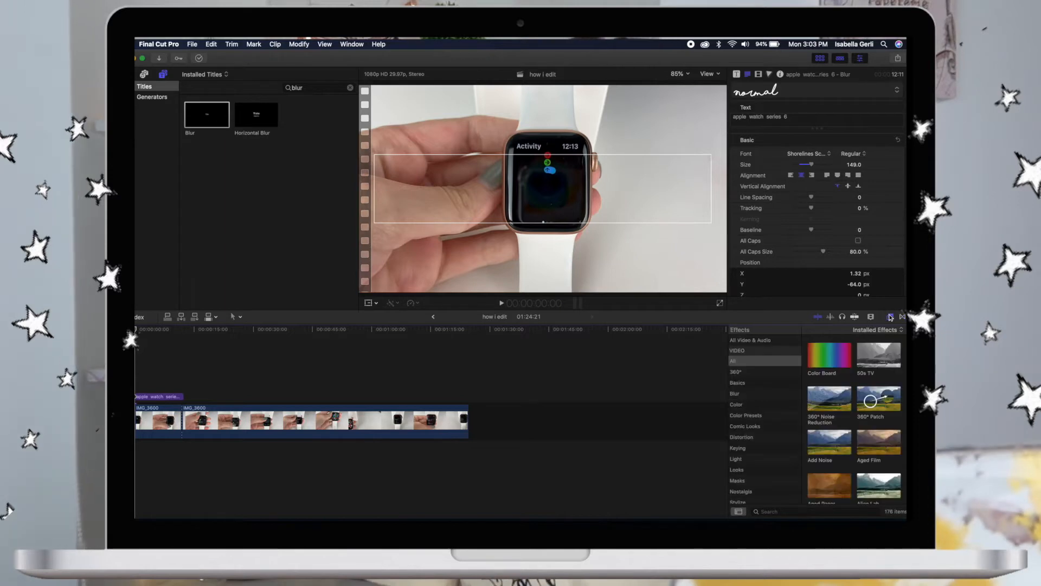
scroll(890, 404, "down", 4)
left_click(868, 395)
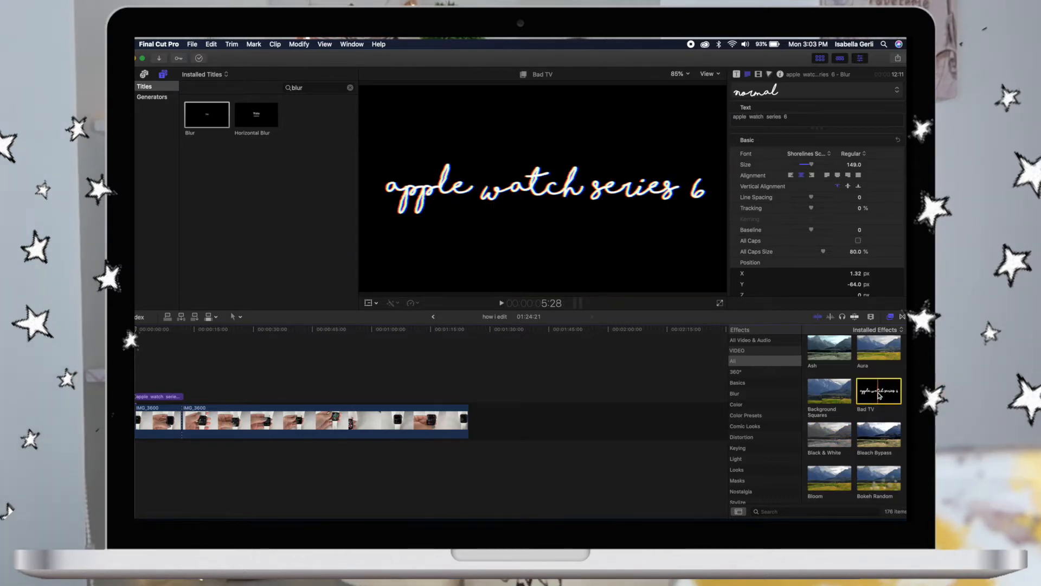
left_click_drag(879, 395, 157, 401)
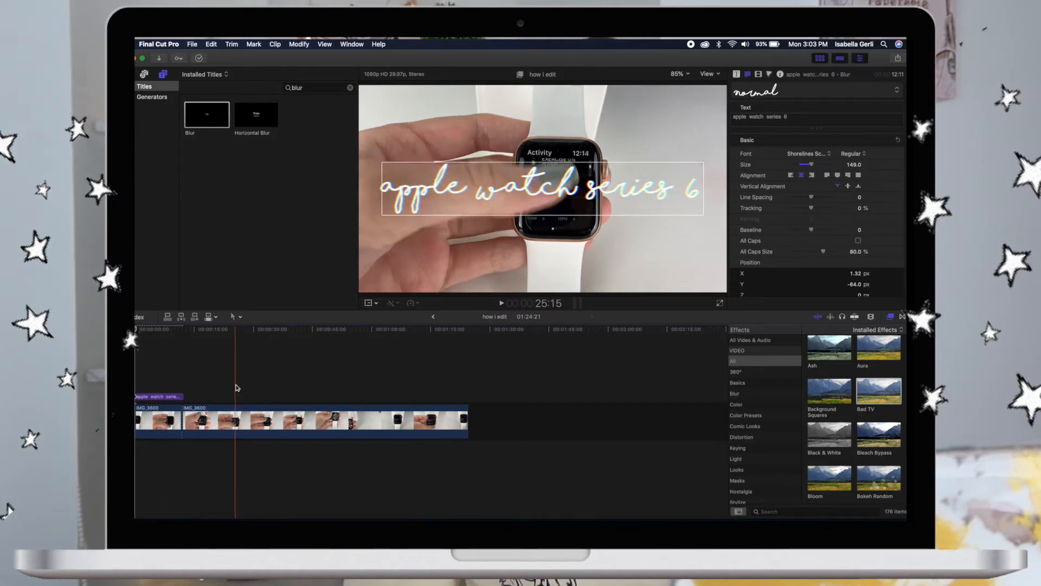
Apply the Camcorder effect to the first IMG_3600 clip and play back the titled section
scroll(874, 408, "down", 6)
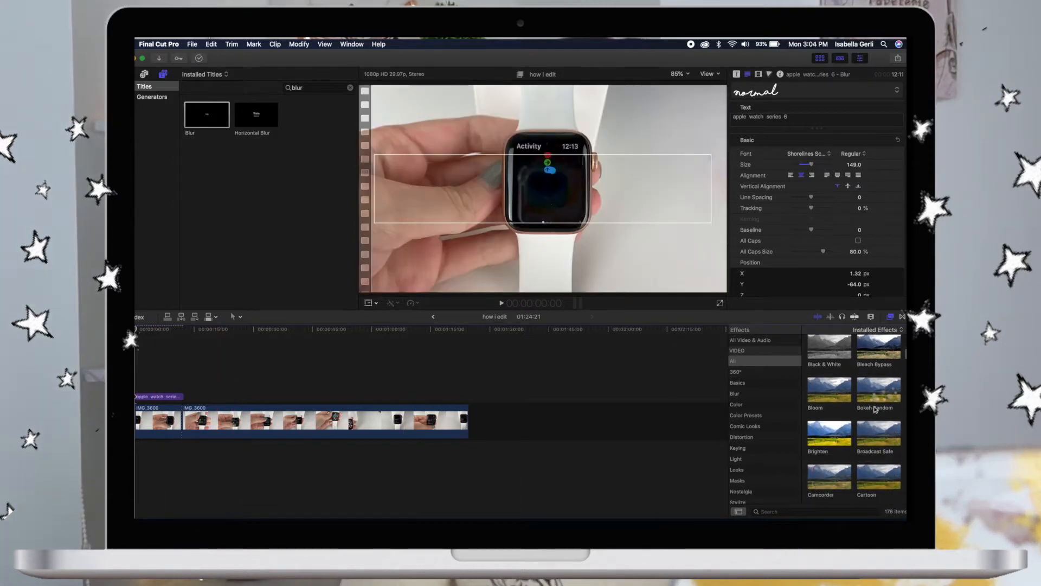
scroll(874, 409, "down", 6)
scroll(874, 409, "up", 6)
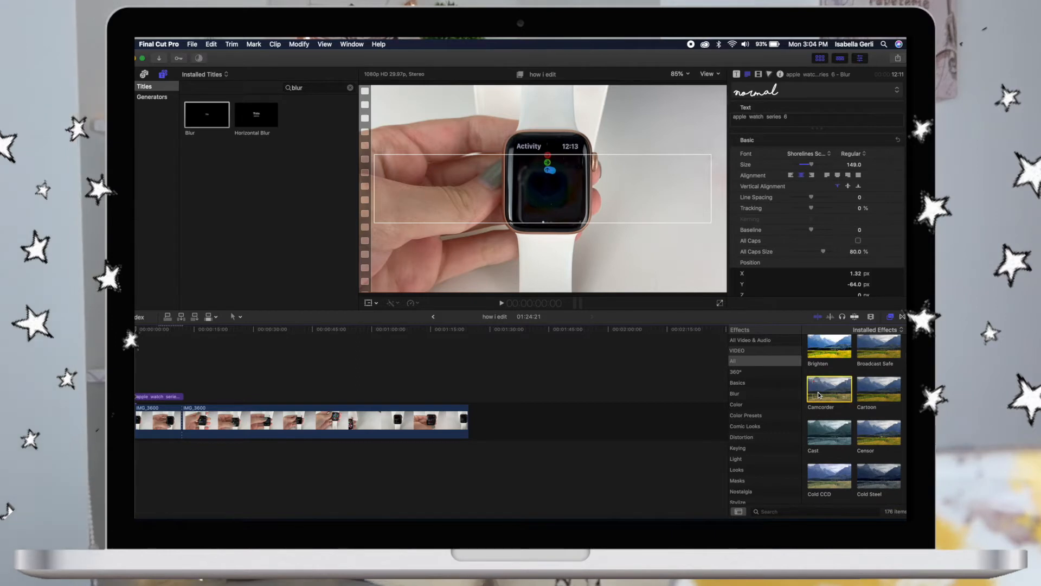
left_click_drag(819, 395, 145, 406)
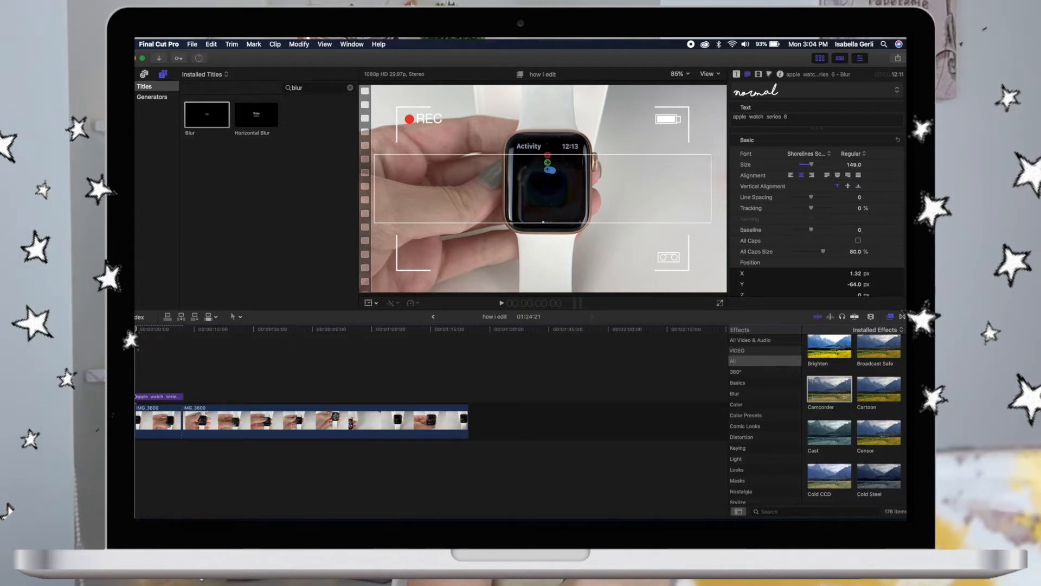
key("space")
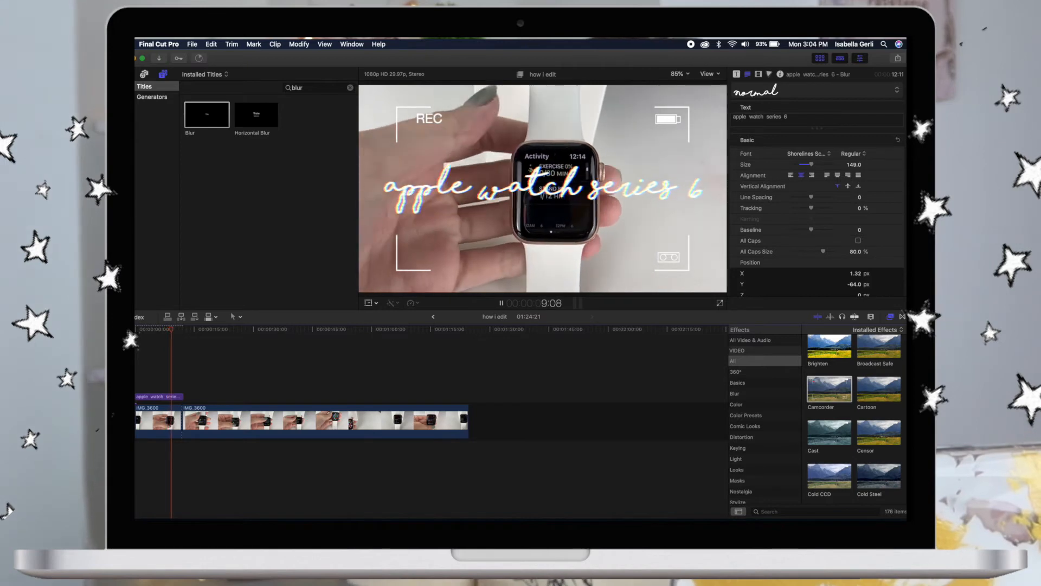
left_click(183, 378)
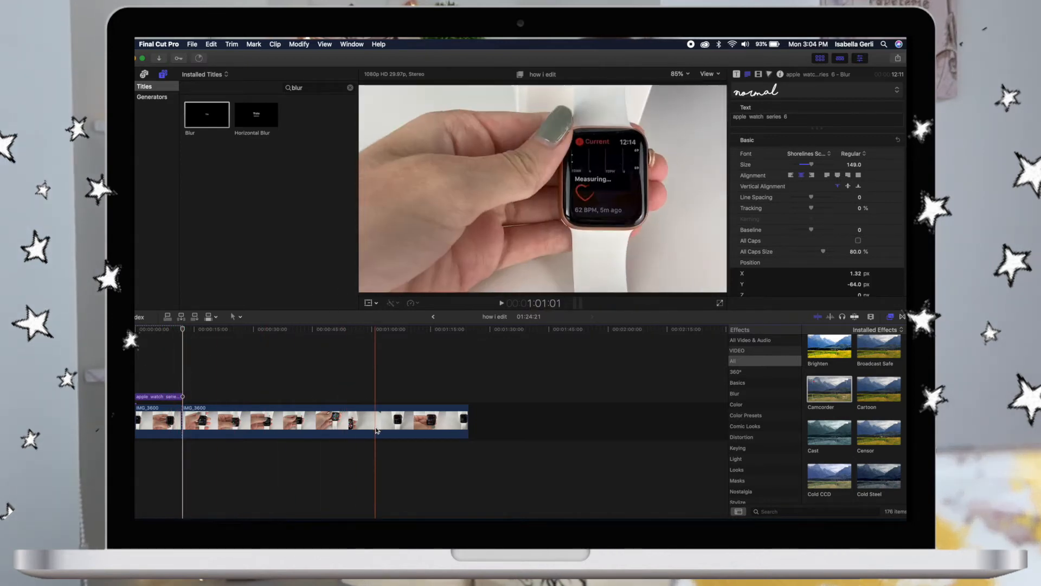
Delete the second IMG_3600 clip from the timeline and return to the library's event clips
left_click(342, 421)
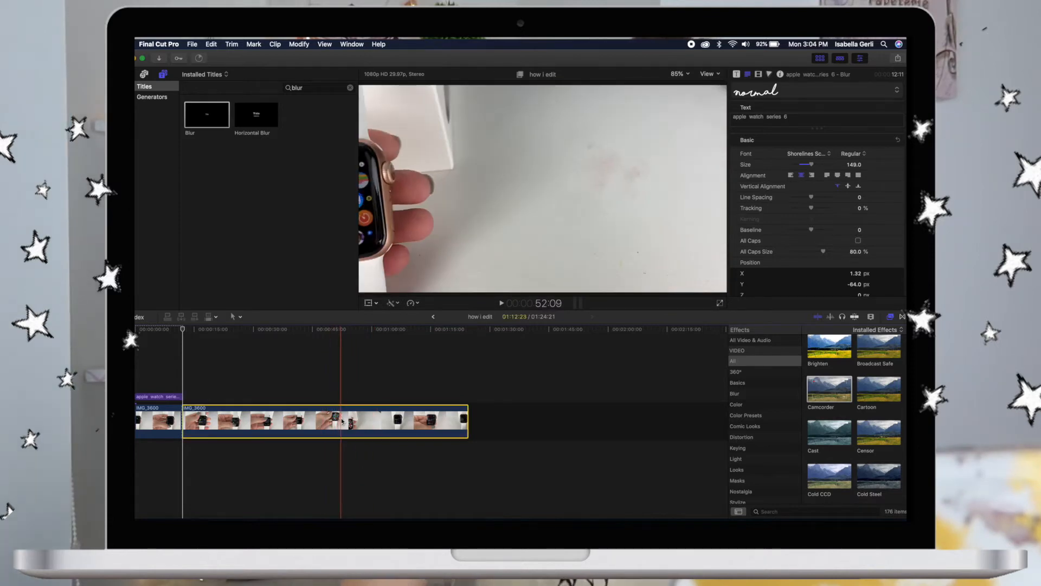
key("Delete")
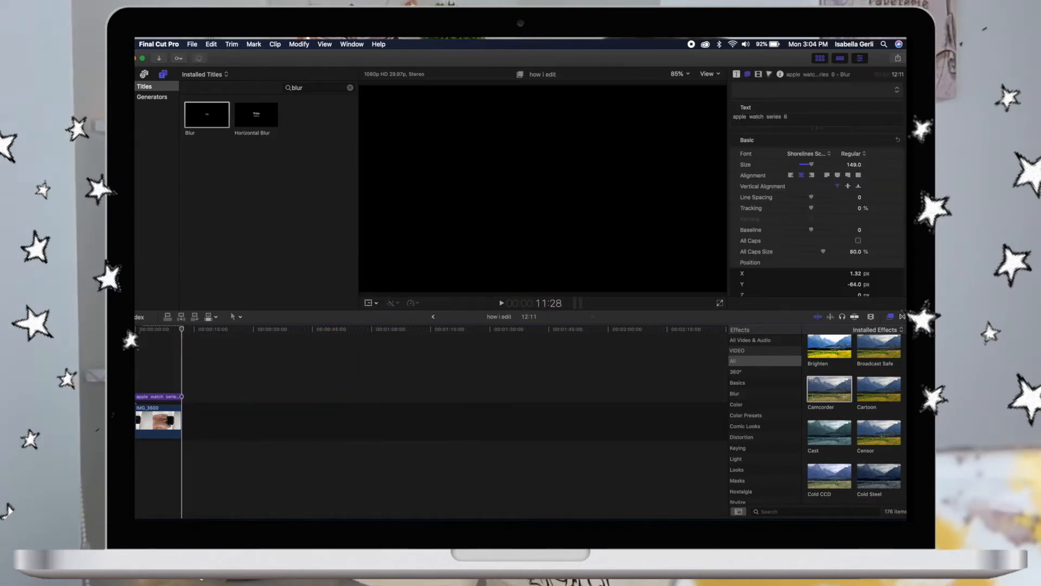
left_click(126, 74)
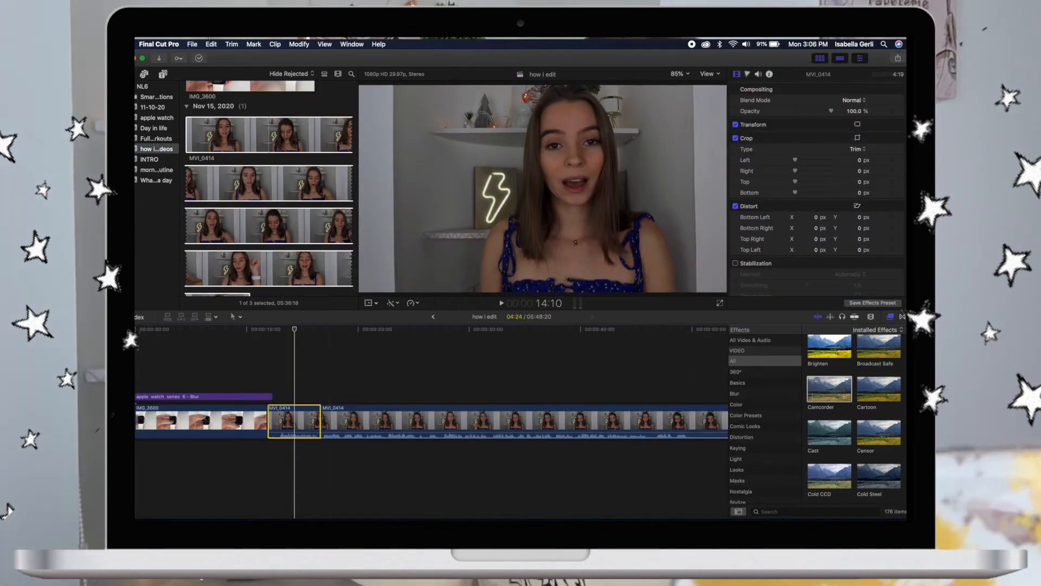
Enable Noise Removal at 50% on the first MVI_0414 clip, play it back and look over its other audio enhancements
left_click(759, 75)
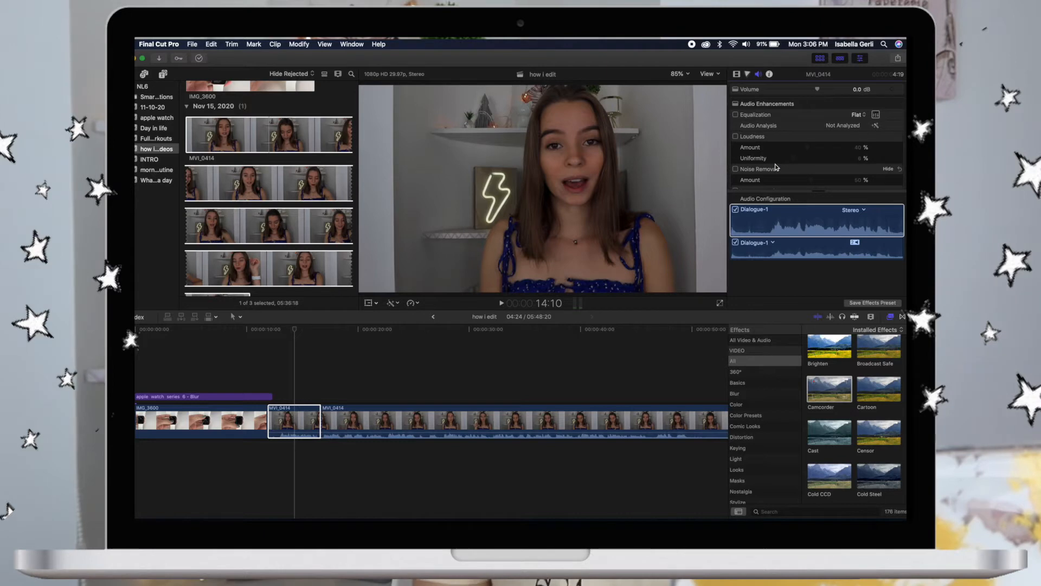
left_click(735, 169)
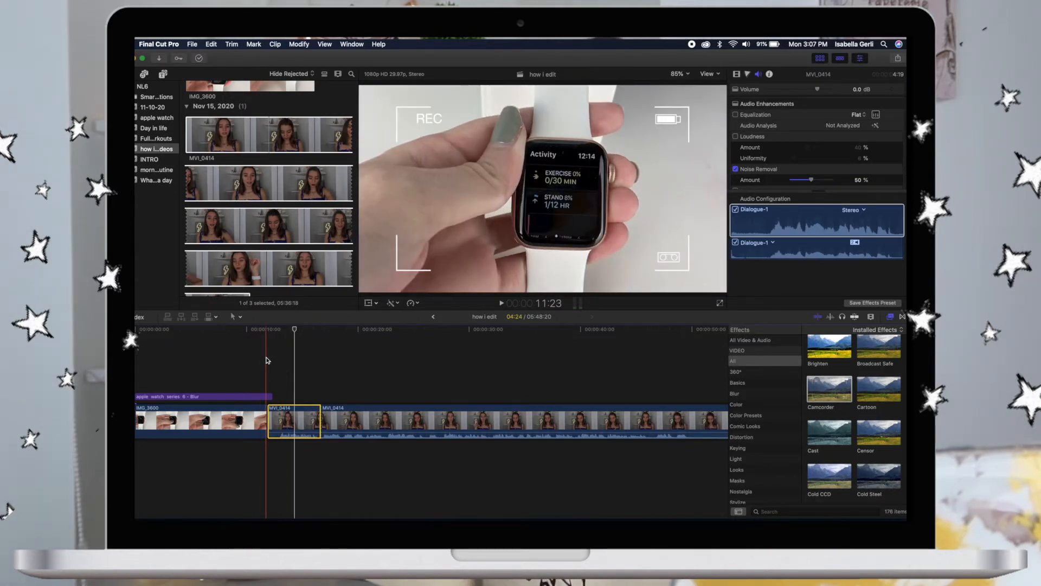
key("space")
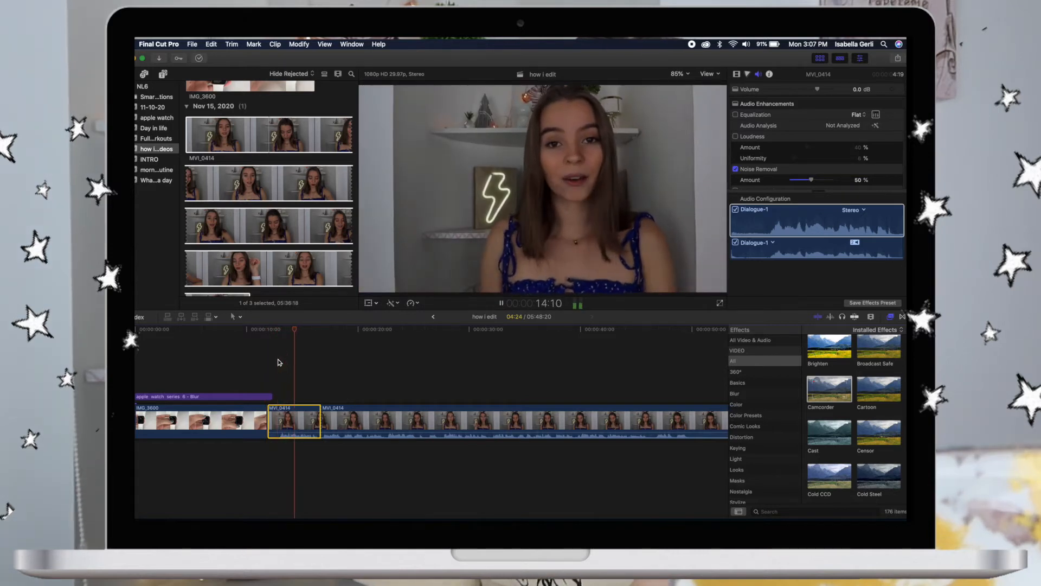
key("space")
left_click(791, 222)
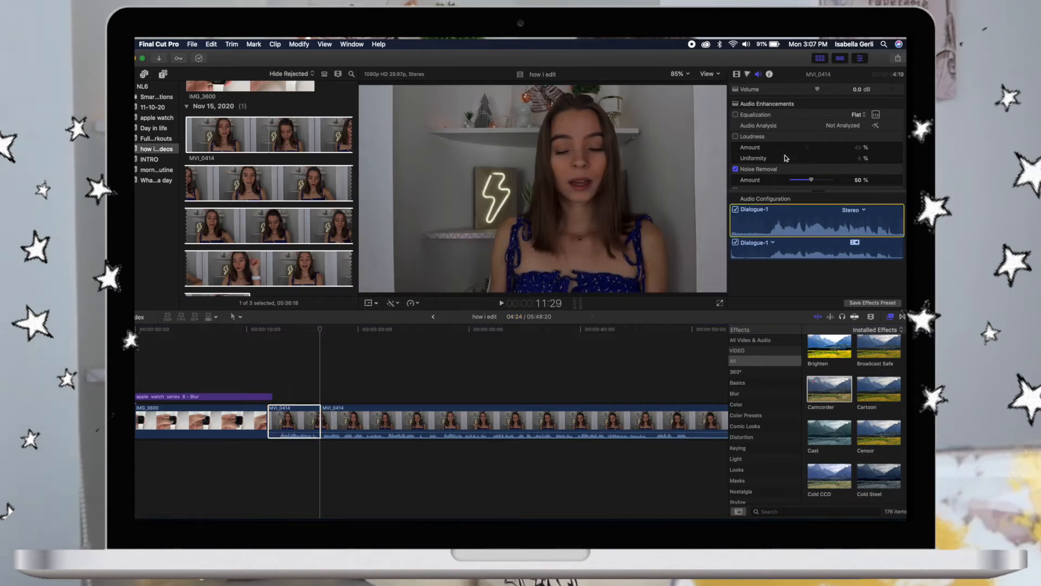
scroll(744, 138, "down", 3)
scroll(745, 138, "up", 3)
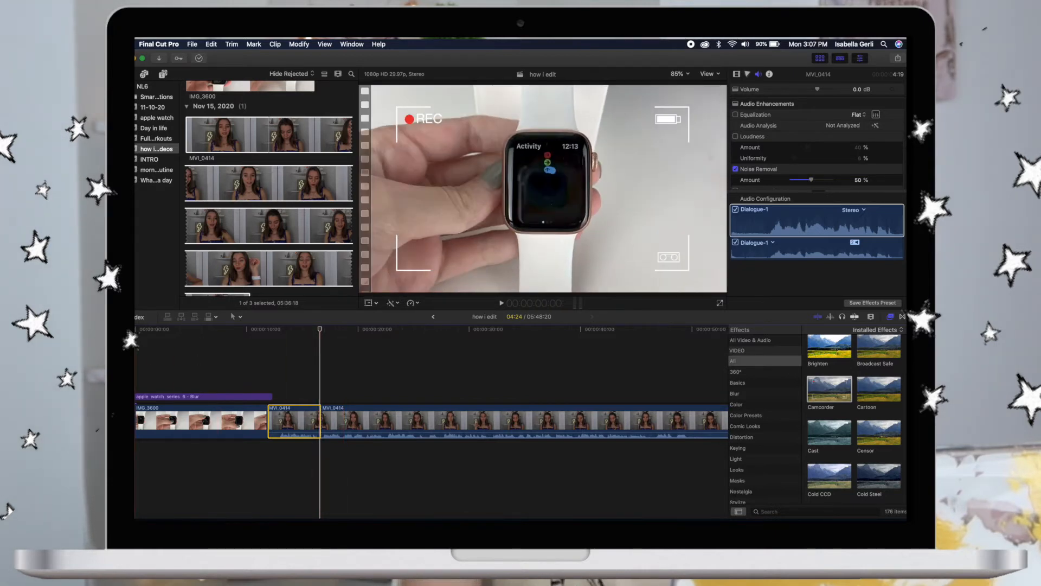
Open the apple watch project and copy the INTRO Clip from its timeline
left_click(135, 471)
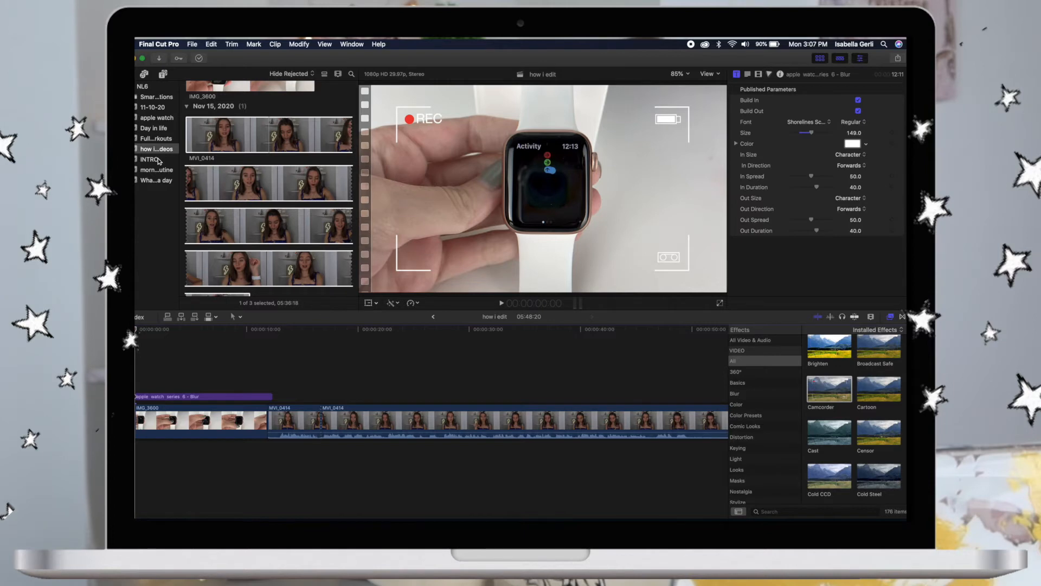
left_click(152, 159)
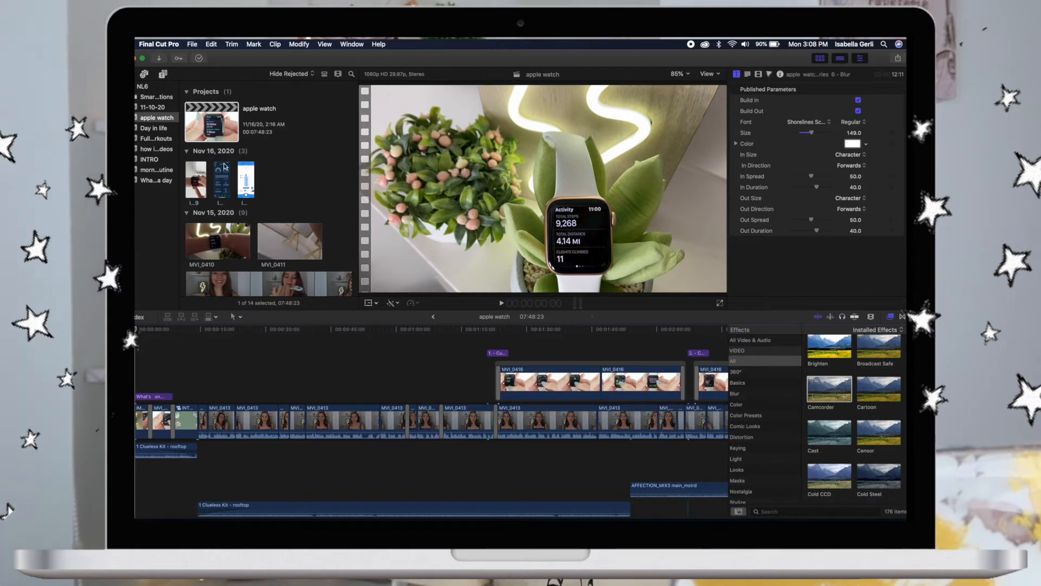
left_click(186, 420)
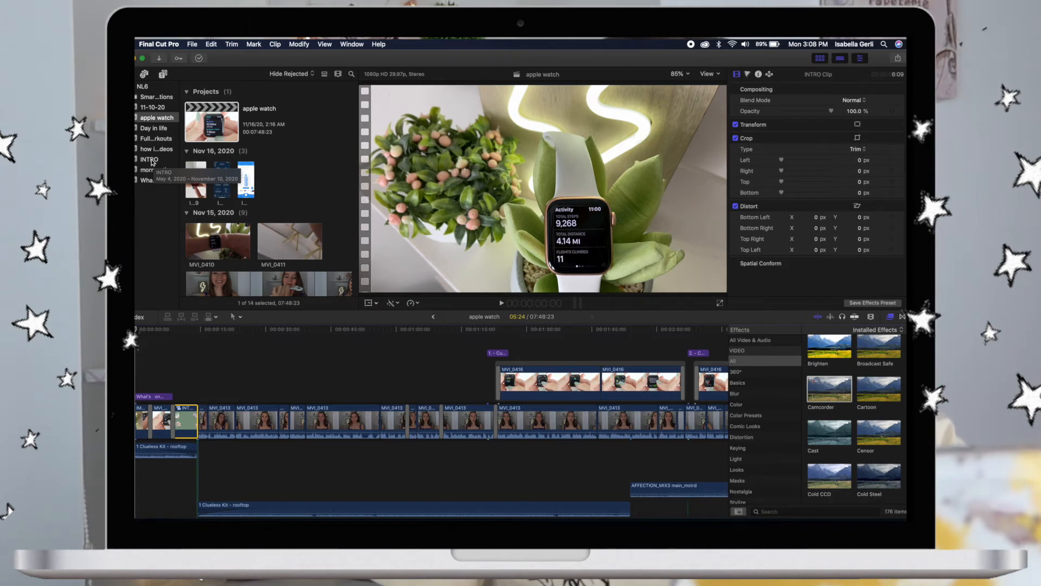
Reopen the how i edit project and paste the INTRO Clip between the watch clip and the first MVI_0414 clip
left_click(156, 148)
double_click(221, 127)
left_click(270, 385)
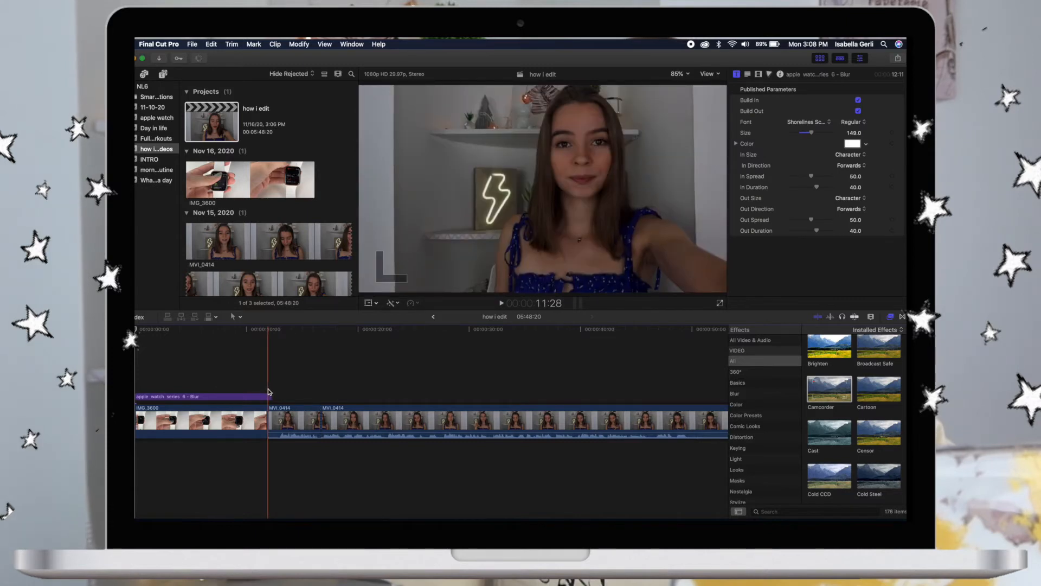
left_click(268, 389)
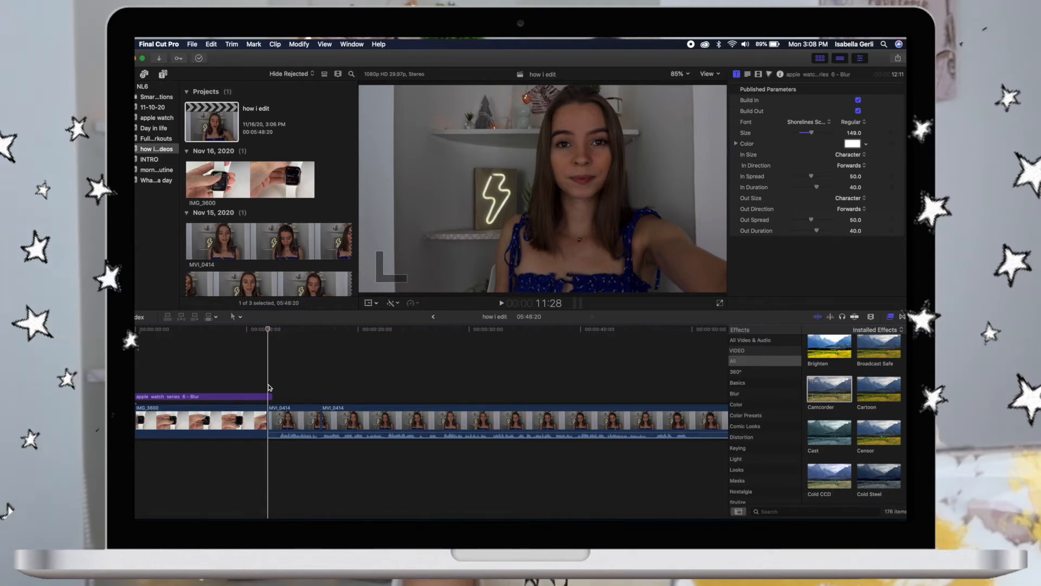
key("super+v")
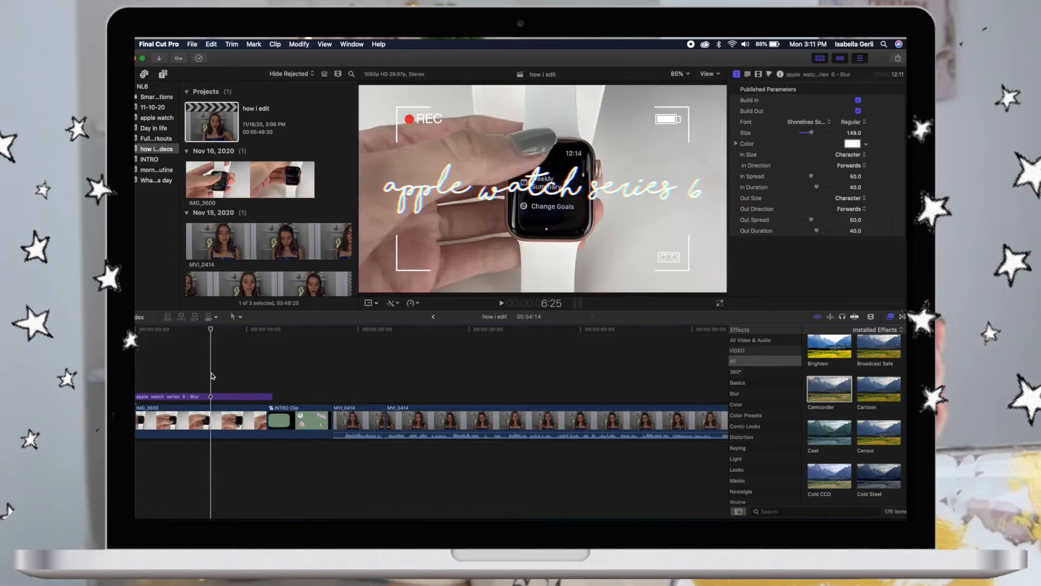
Add a Cross Dissolve transition between the IMG_3600 clip and the INTRO Clip
left_click(259, 377)
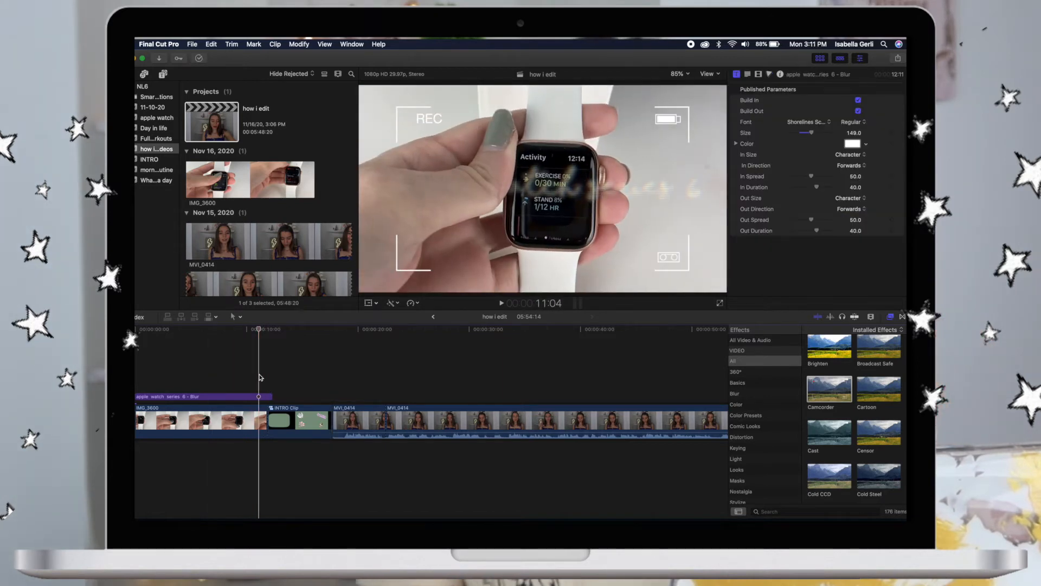
left_click(903, 317)
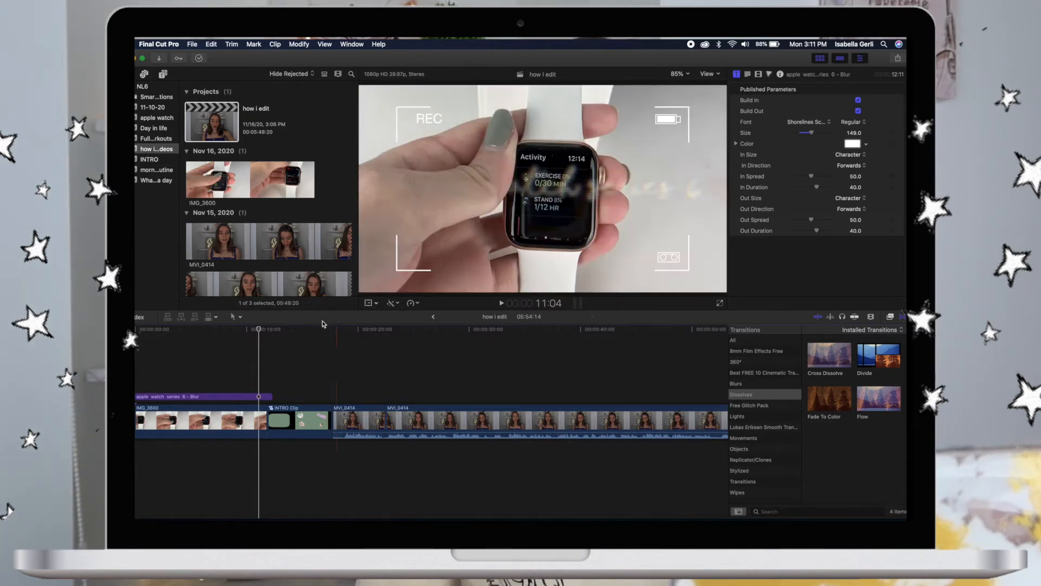
left_click(258, 360)
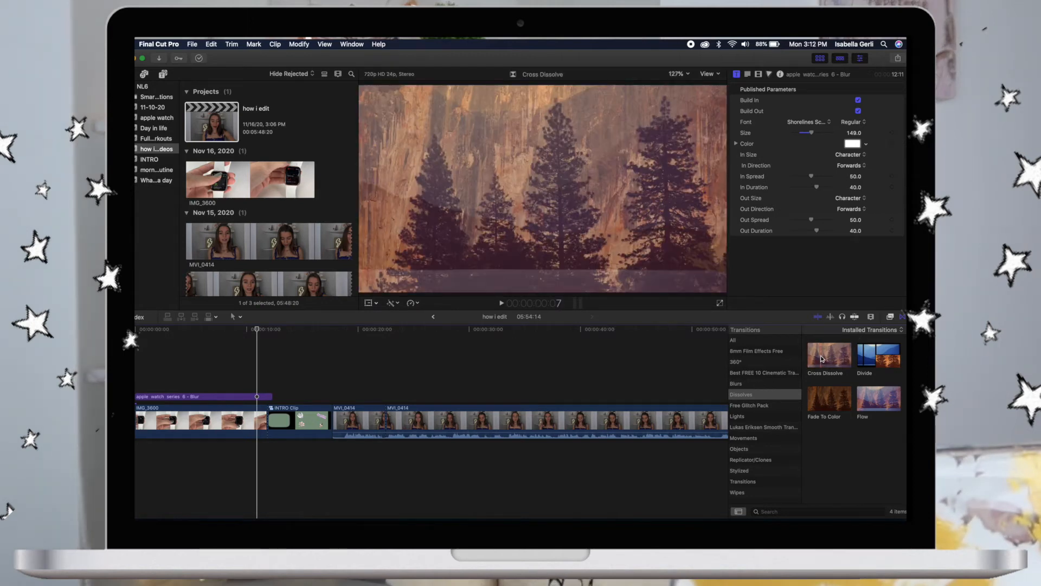
key("super+equal")
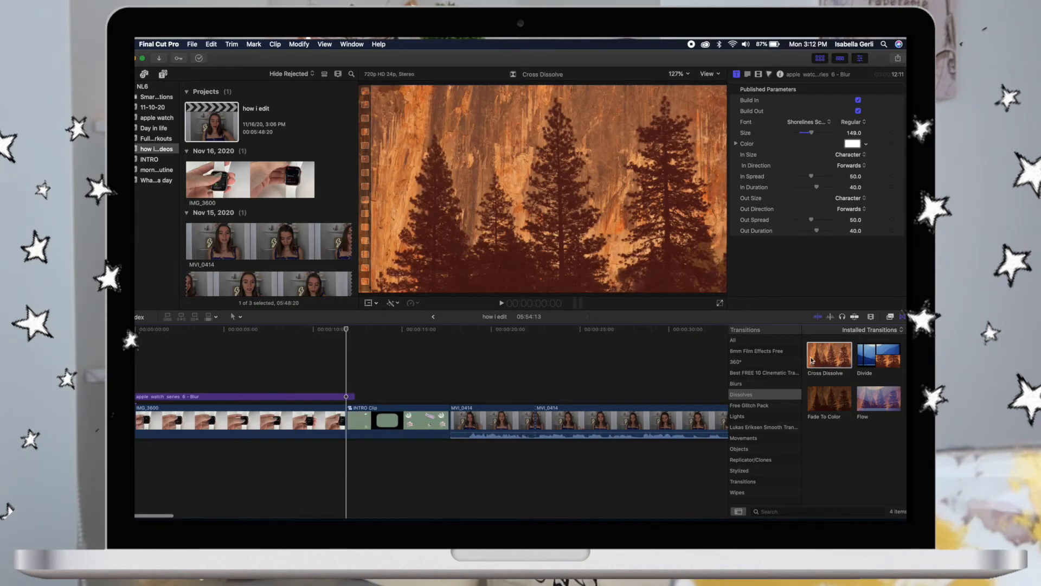
left_click_drag(822, 359, 346, 420)
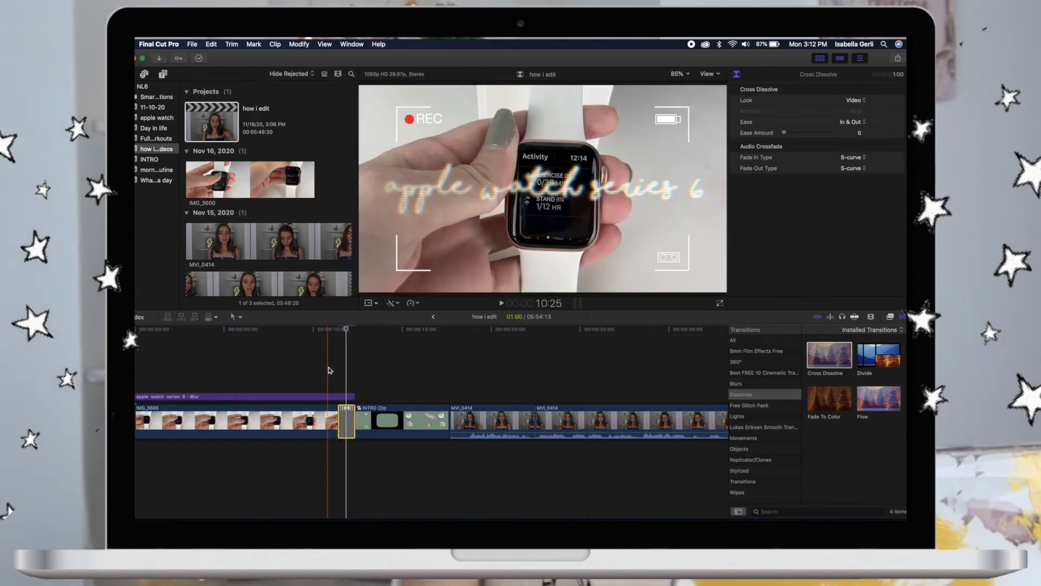
Play from before the dissolve into the first MVI_0414 clip, split it at about 18:22 and remove the part before the cut
left_click(330, 370)
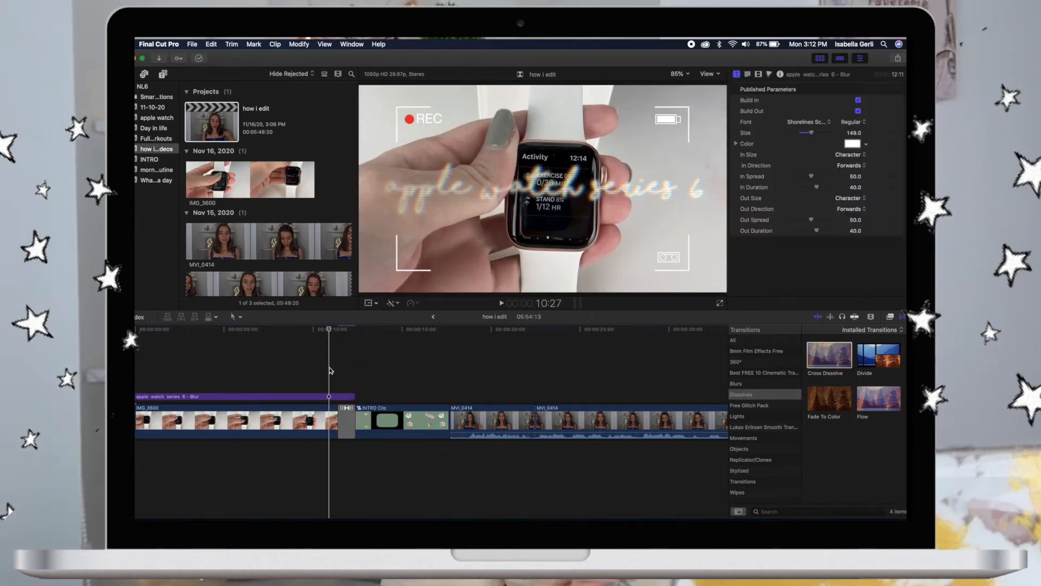
key("space")
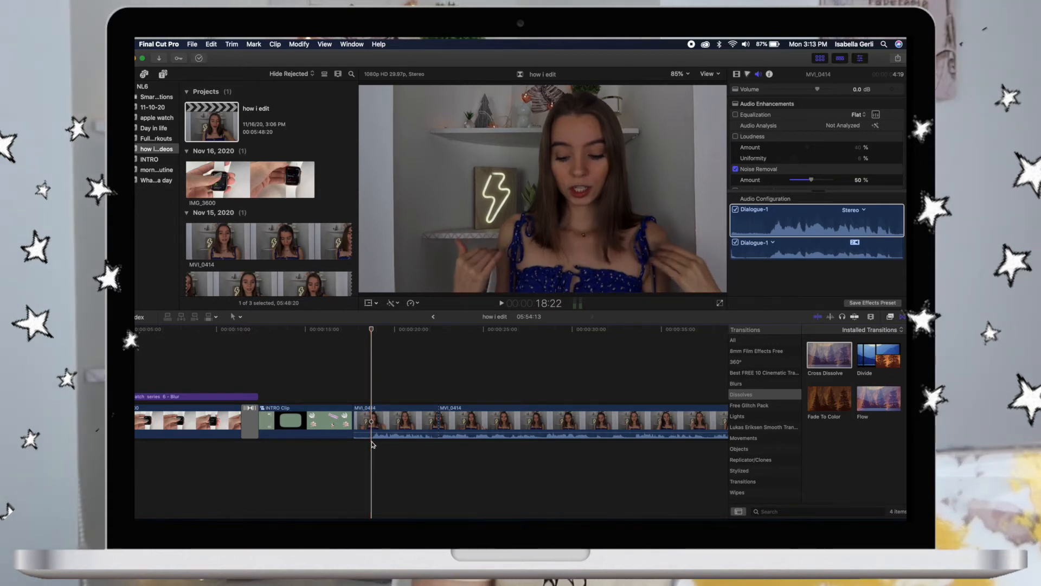
key("super+b")
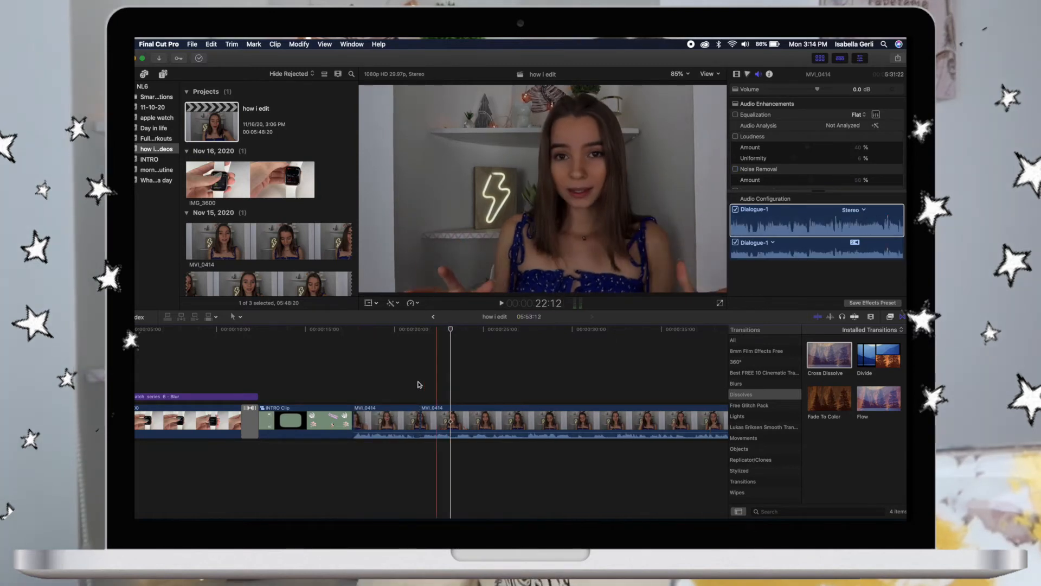
Add a Color Wheels correction to the trimmed first MVI_0414 clip and bring up its detailed settings
key("c")
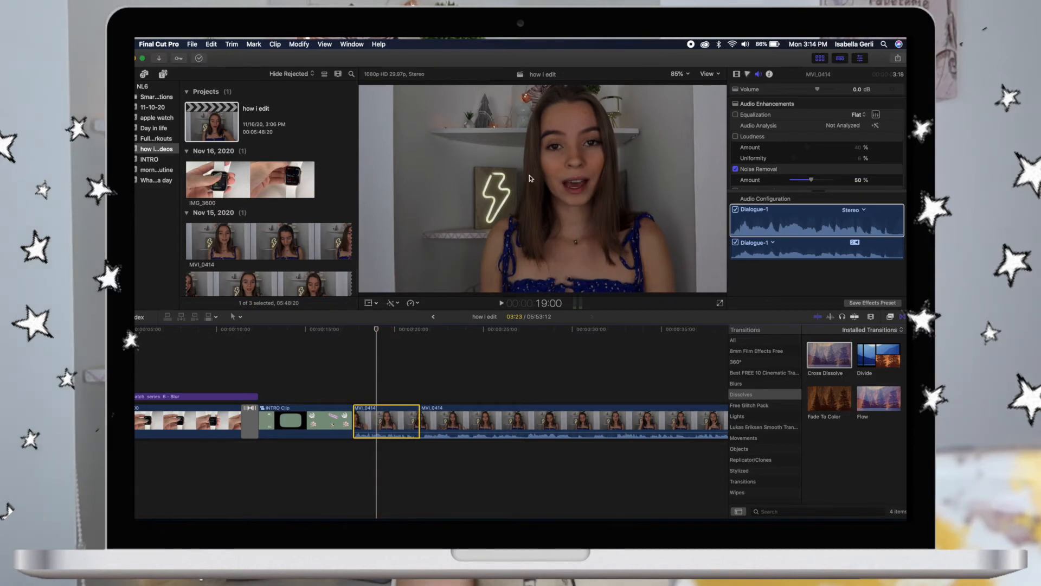
left_click(381, 382)
left_click(381, 420)
left_click(747, 76)
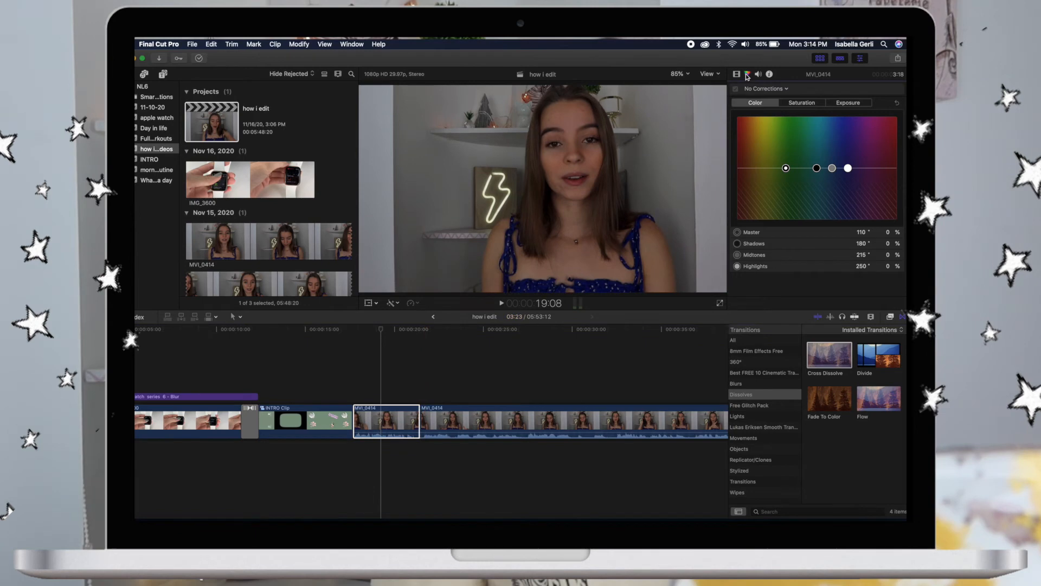
left_click(782, 90)
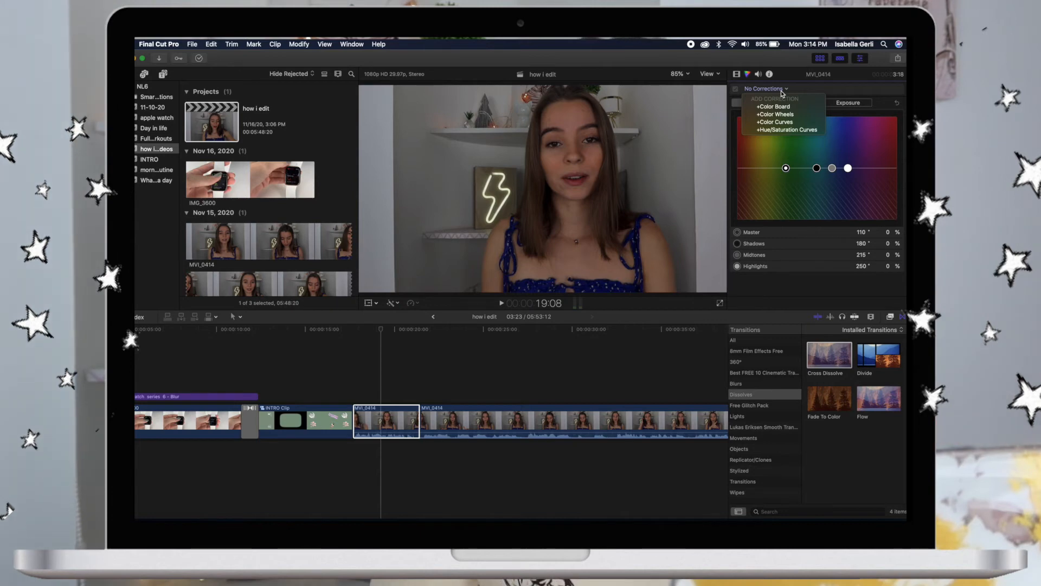
left_click(785, 114)
scroll(849, 183, "down", 5)
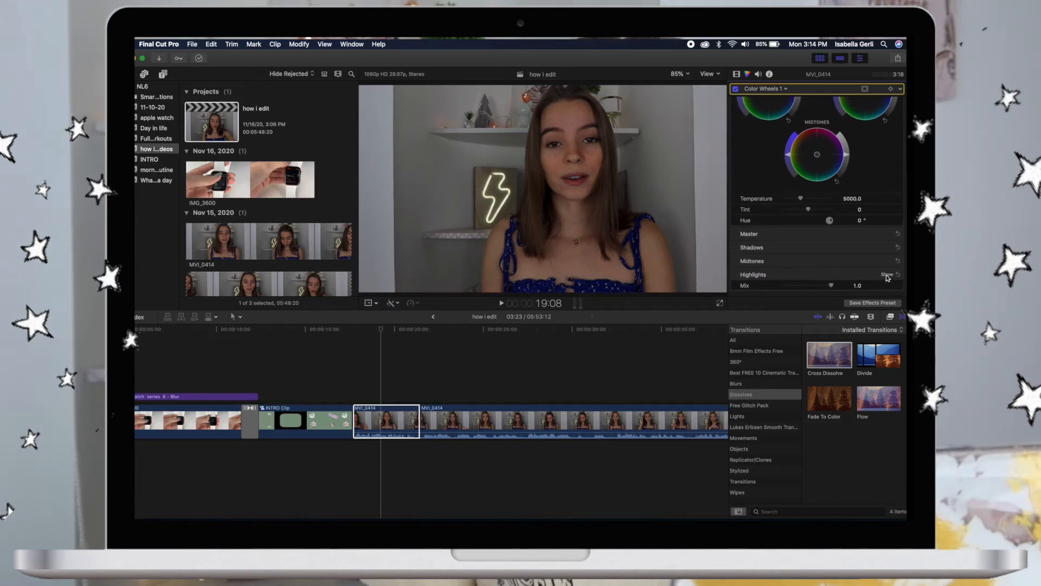
Raise the Highlights brightness in the first MVI_0414 clip's Color Wheels correction
scroll(844, 249, "down", 2)
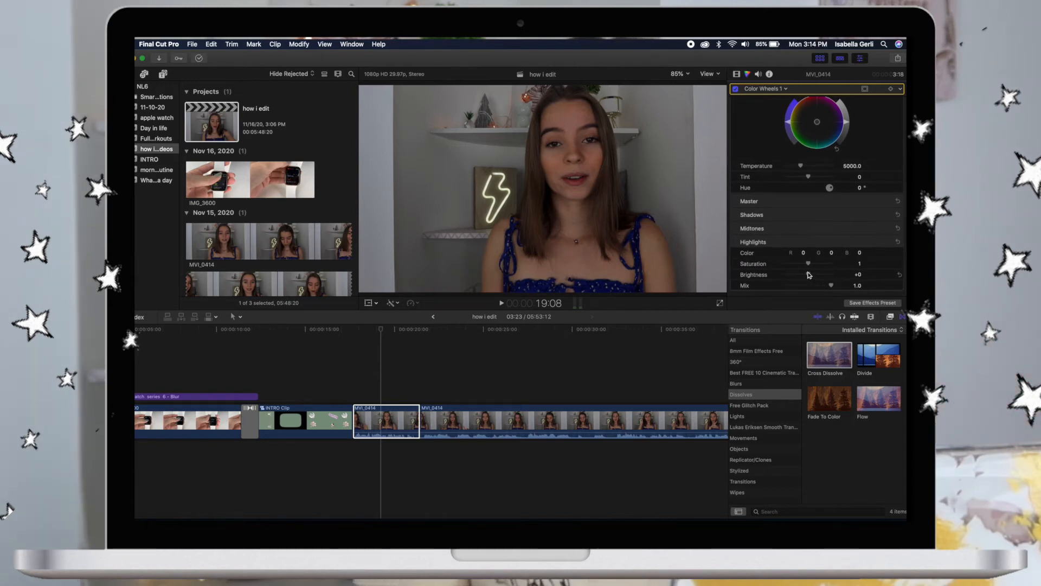
left_click_drag(808, 274, 826, 274)
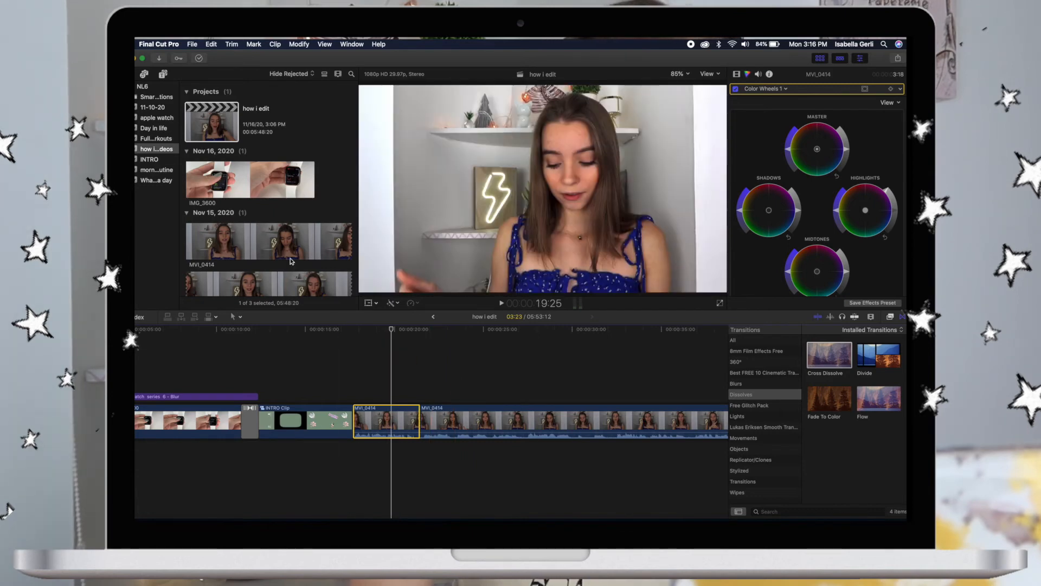
Place a copy of the IMG_3600 watch clip above the MVI_0414 talking clips, starting just after the INTRO Clip
scroll(296, 412, "left", 1)
scroll(295, 412, "left", 3)
left_click(463, 370)
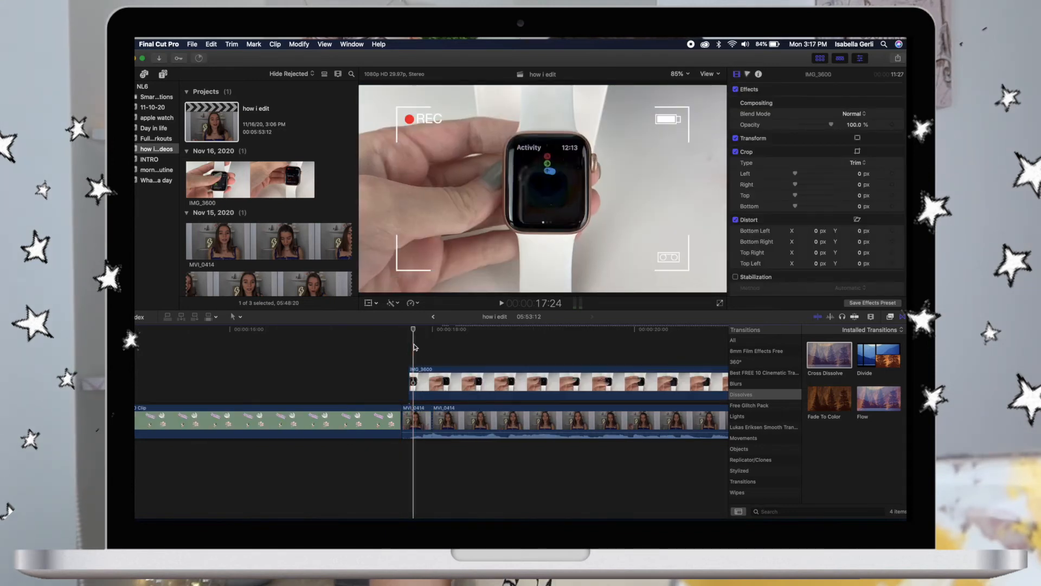
Shrink the overlaid IMG_3600 clip with Transform, crop its left by 159.6 and right by 152.2, and place it in the frame's upper left
left_click(473, 385)
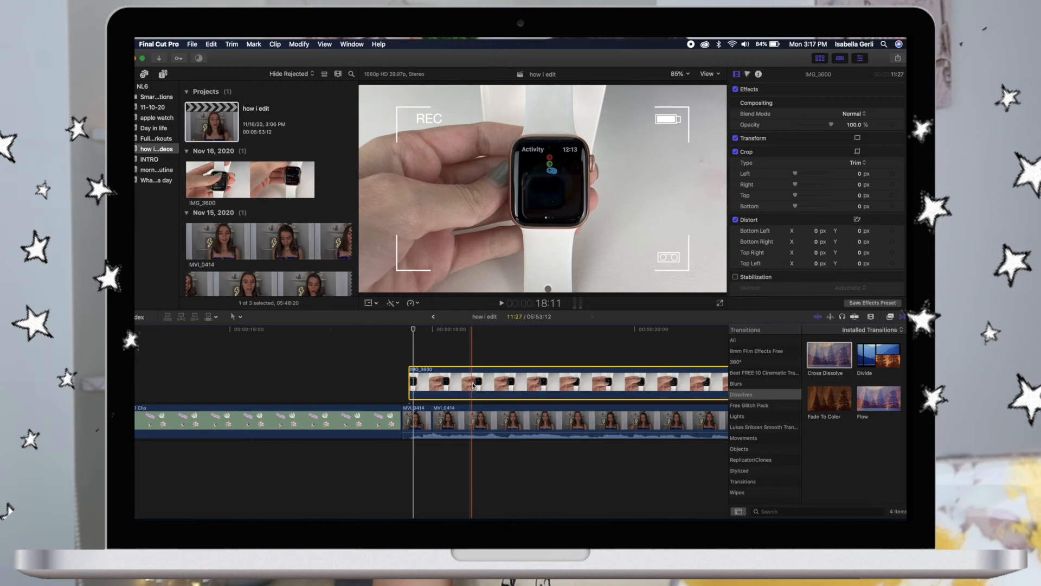
left_click(368, 304)
left_click(375, 303)
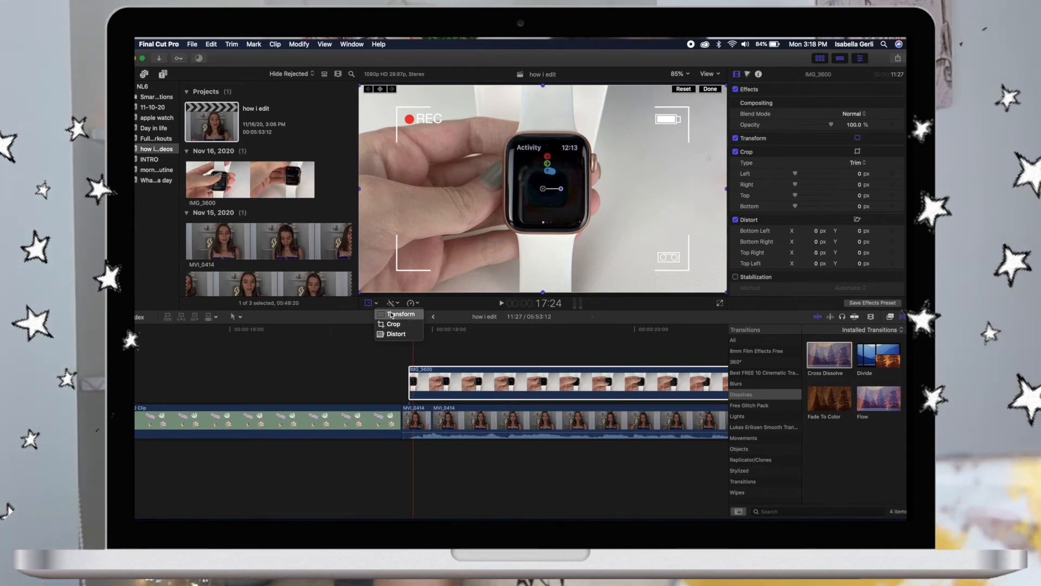
left_click(392, 316)
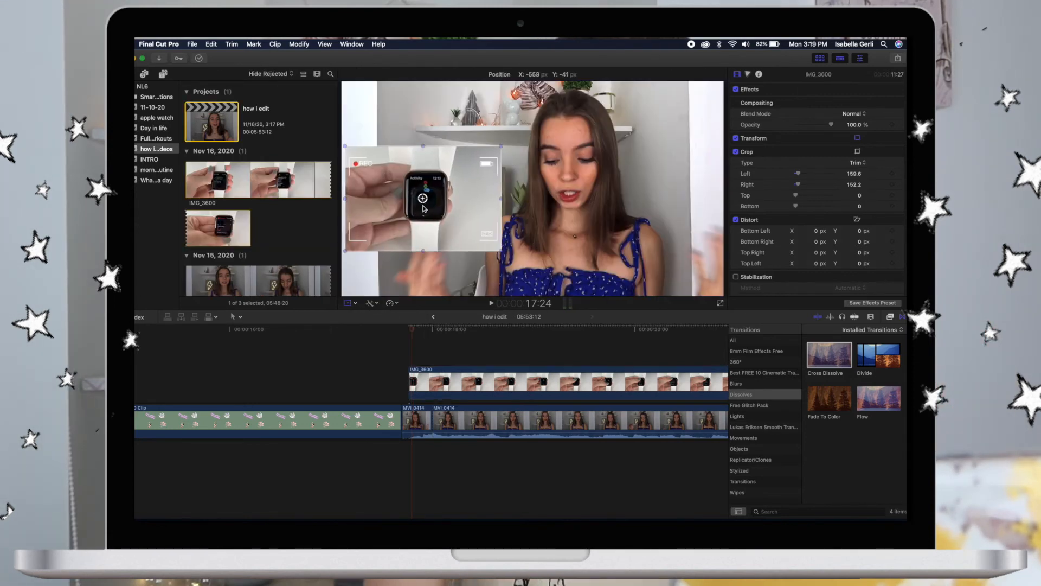
left_click_drag(431, 217, 435, 162)
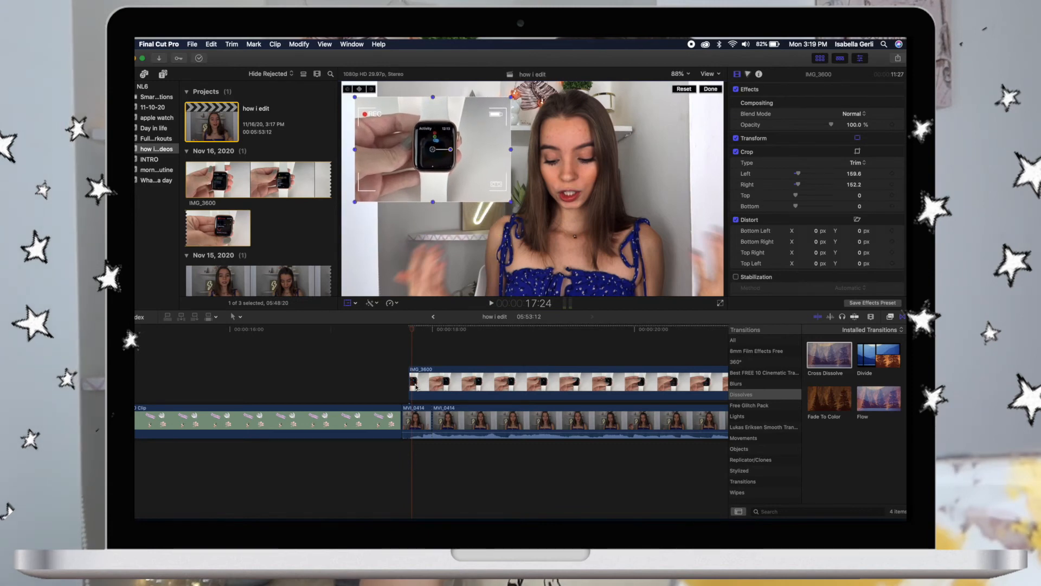
Play the talking footage from just before the IMG_3600 overlay to check how the overlay appears
left_click(402, 355)
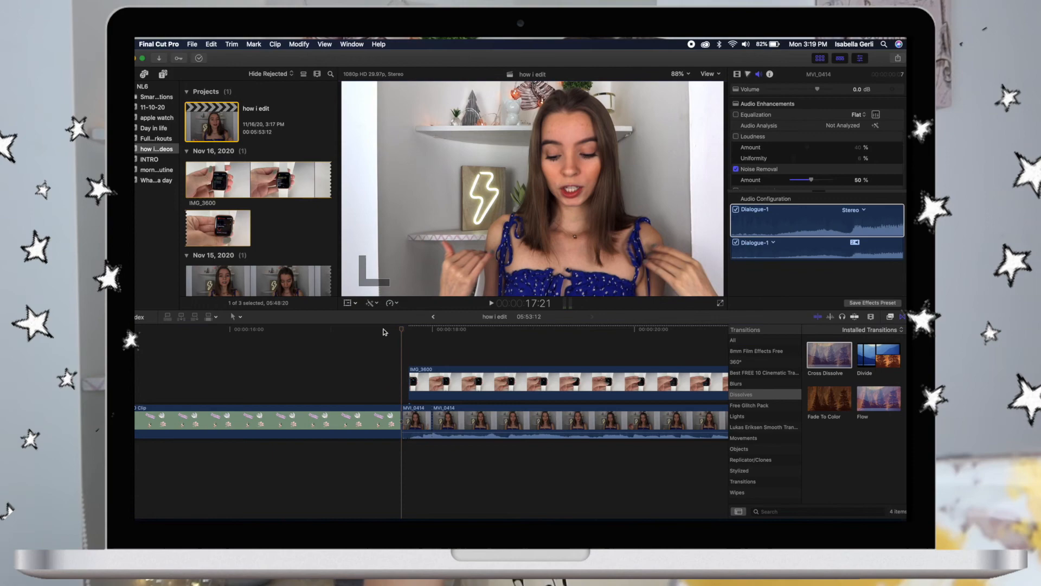
left_click(395, 346)
key("space")
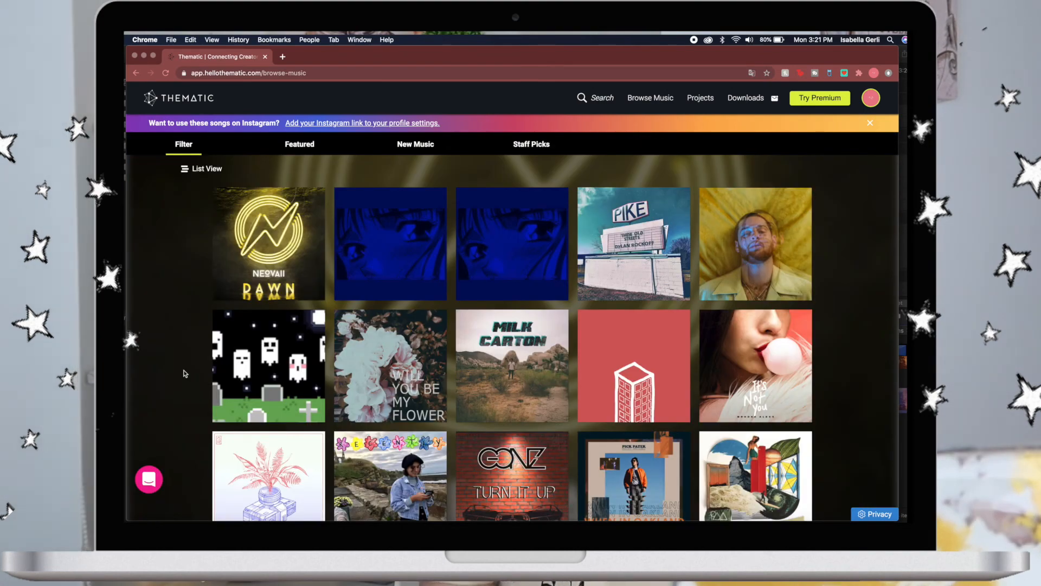
Switch to Thematic in Chrome, download the song Nothing to Lose by Neovaii and copy its YouTube artist credit
mouse_move(288, 233)
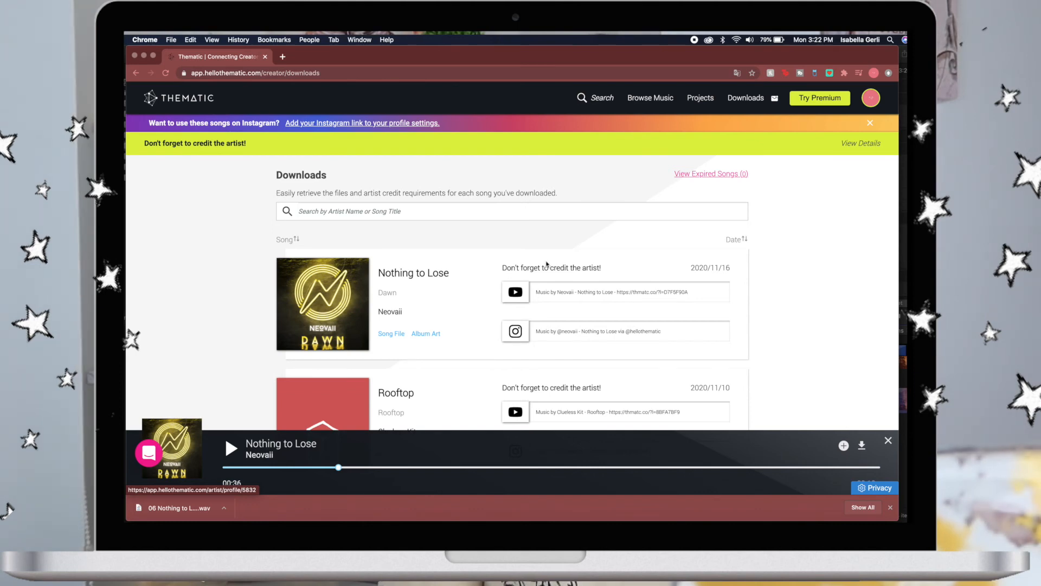
left_click(513, 294)
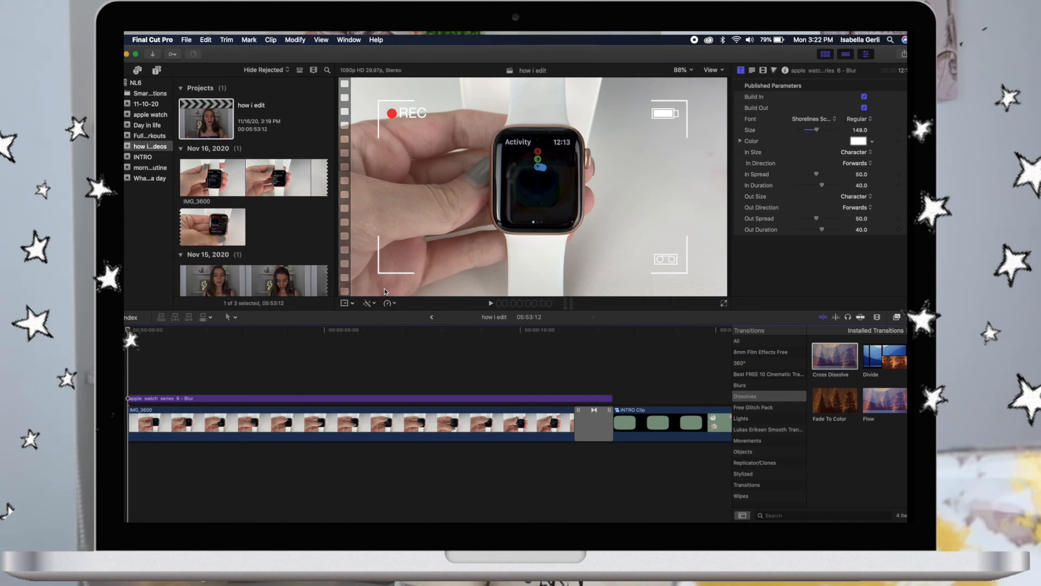
Switch to Final Cut Pro, add 06 Nothing to Lose.wav from Downloads beneath the timeline's start, and play the opening full screen
mouse_move(802, 516)
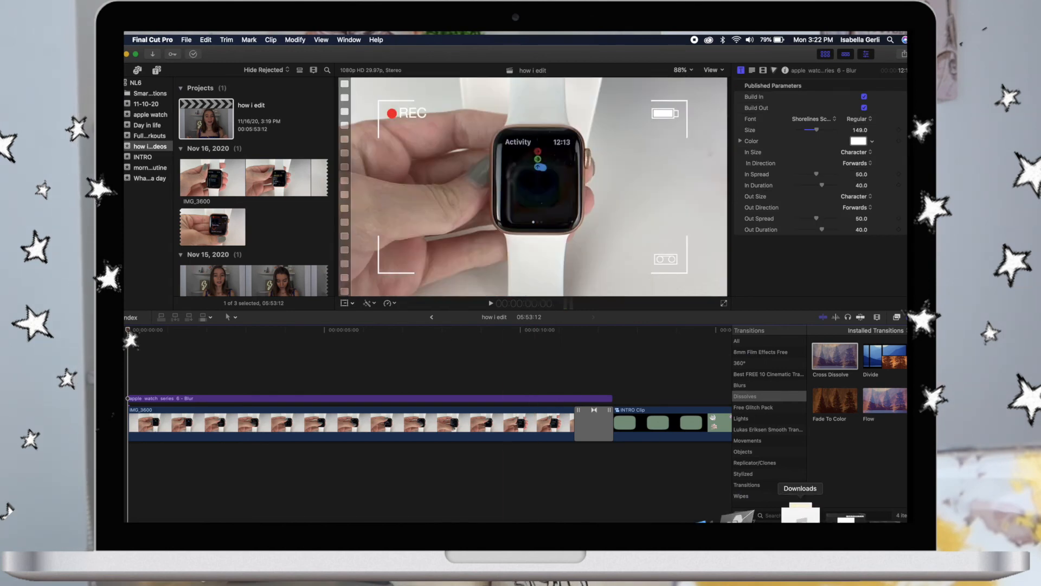
left_click(801, 514)
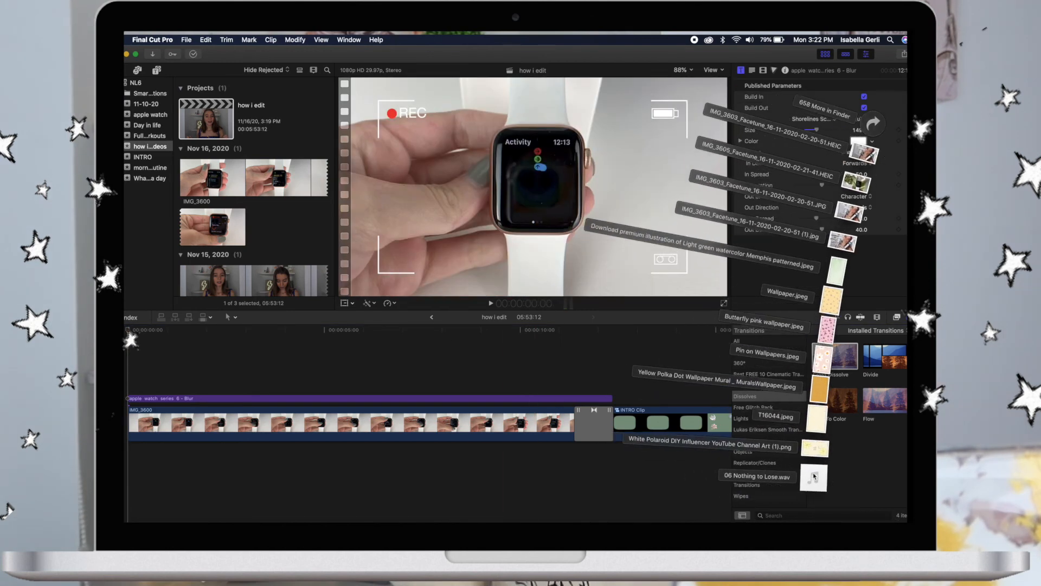
left_click_drag(813, 478, 133, 456)
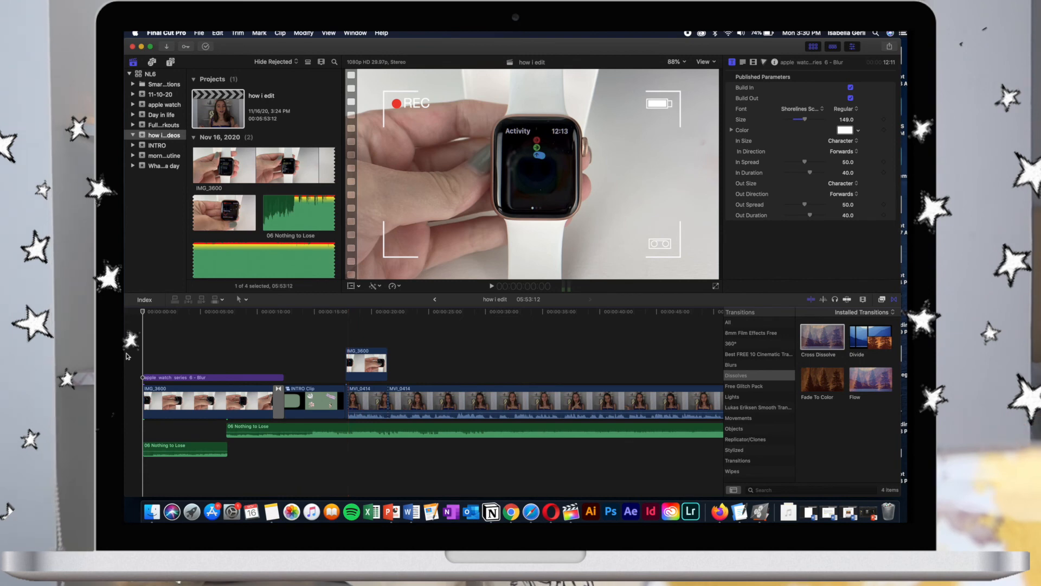
left_click(715, 286)
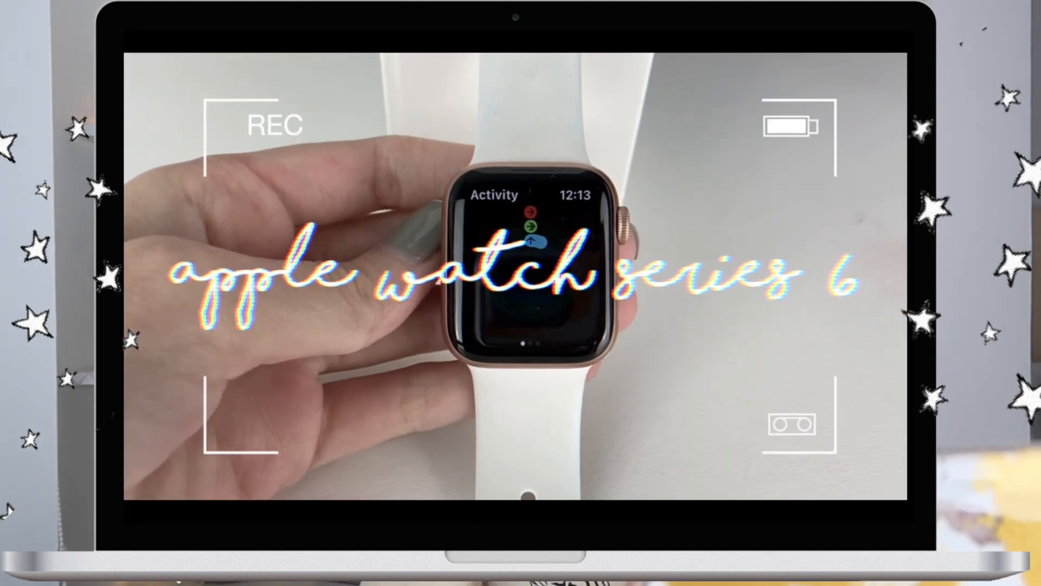